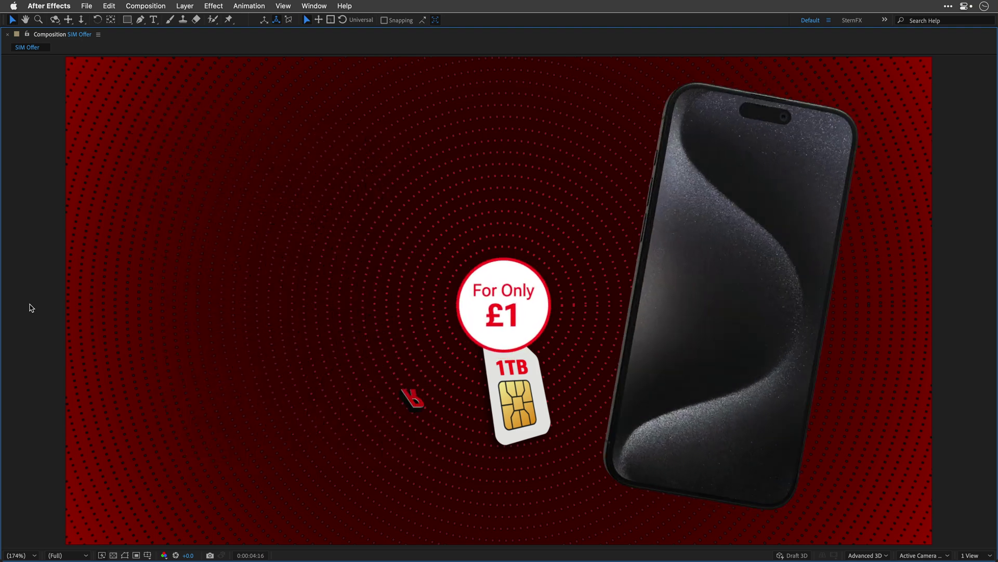
- Restore the full workspace around the maximized SIM Offer Composition viewer with the tilde key
key(grave)
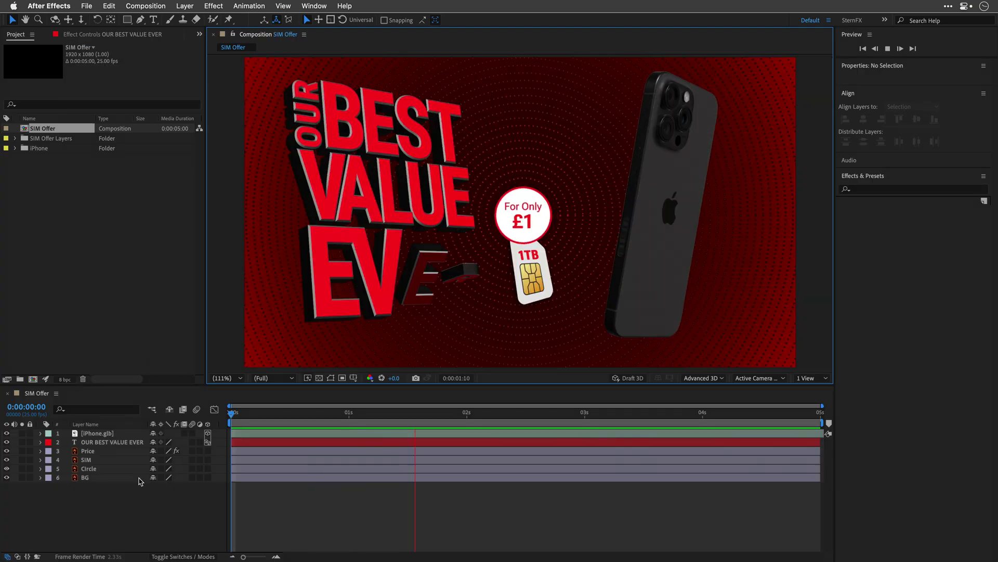
- Select layer 1, iPhone.glb, in the Timeline to view its transform properties
click(99, 434)
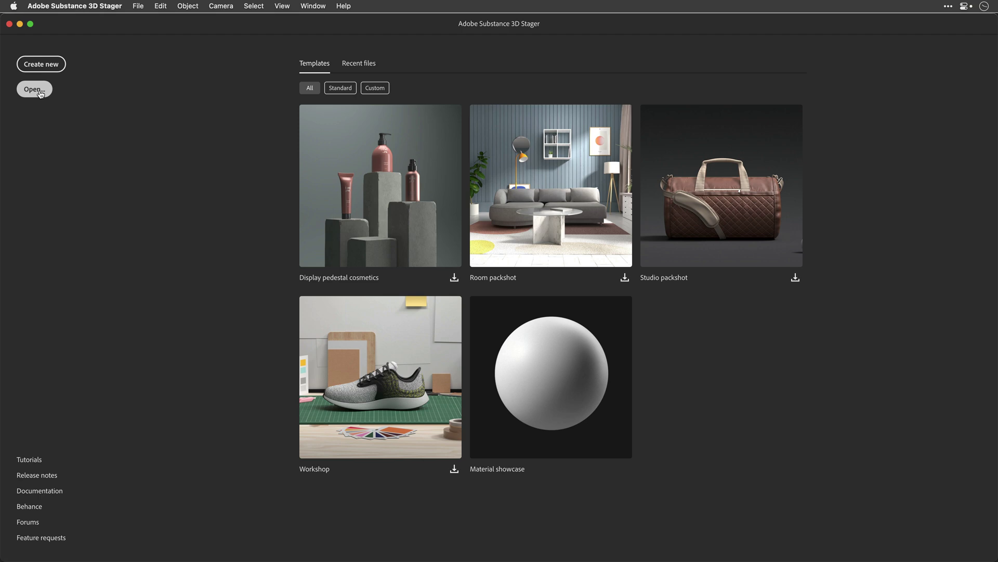
- Open iPhone.glb from the Desktop in Substance 3D Stager
click(36, 91)
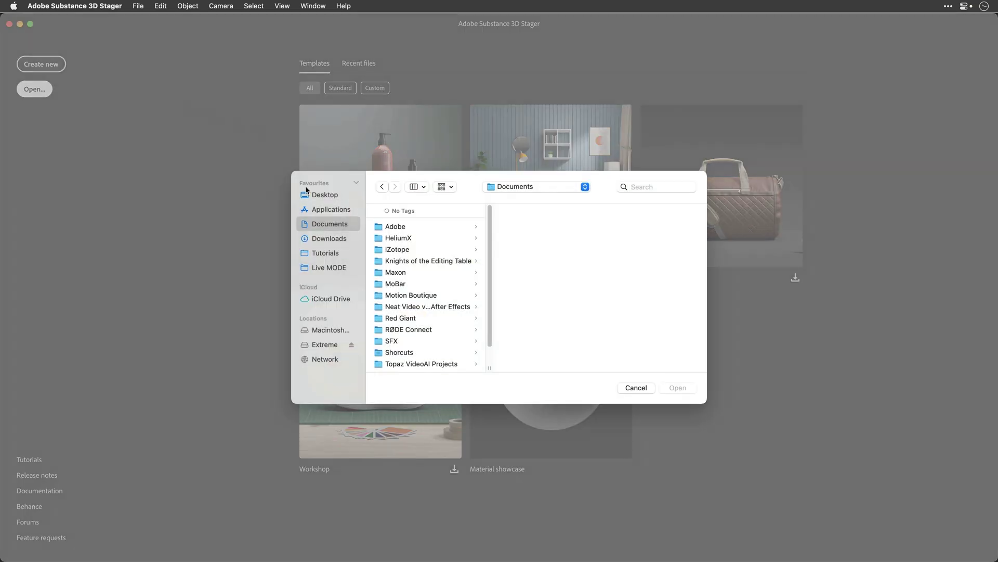
click(312, 194)
double_click(424, 227)
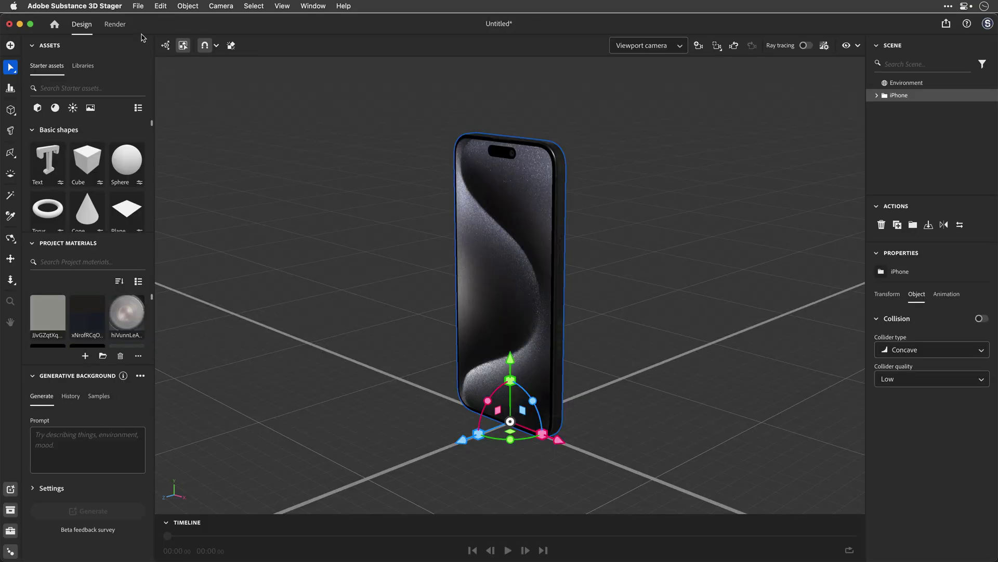
- Export the scene and its objects in GLTF format to Desktop/iPhone.gltf
click(137, 6)
mouse_move(152, 150)
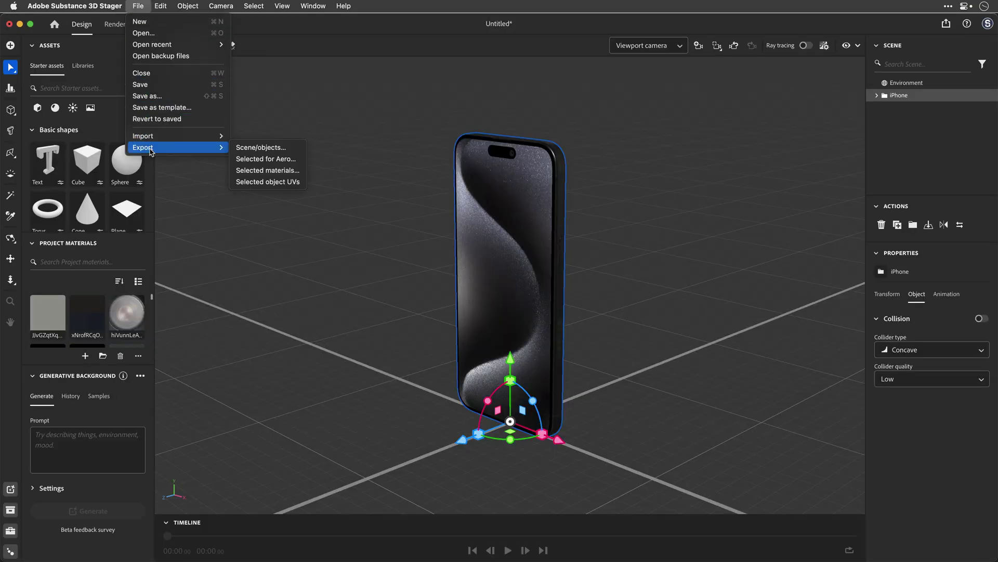
click(265, 149)
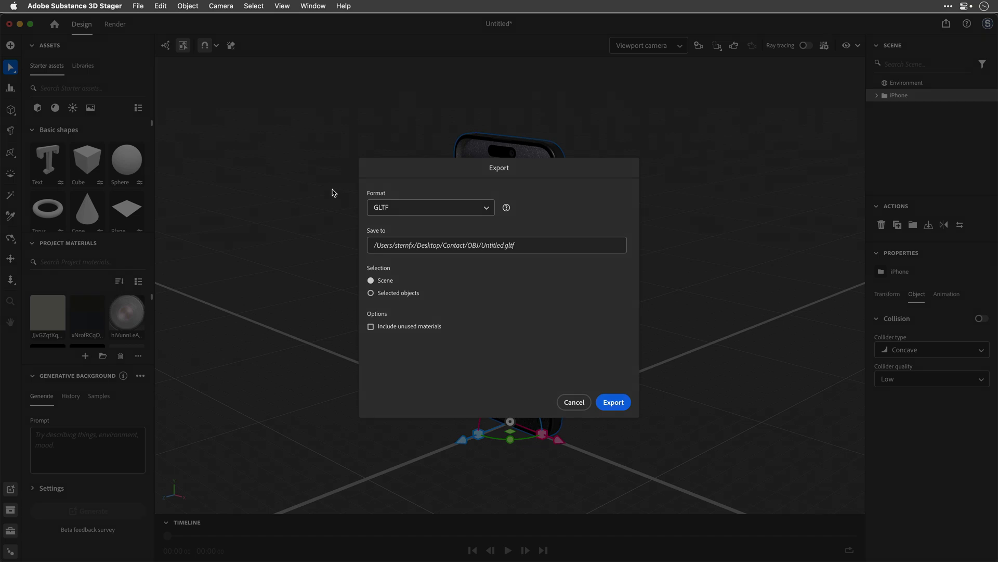
click(399, 213)
click(398, 223)
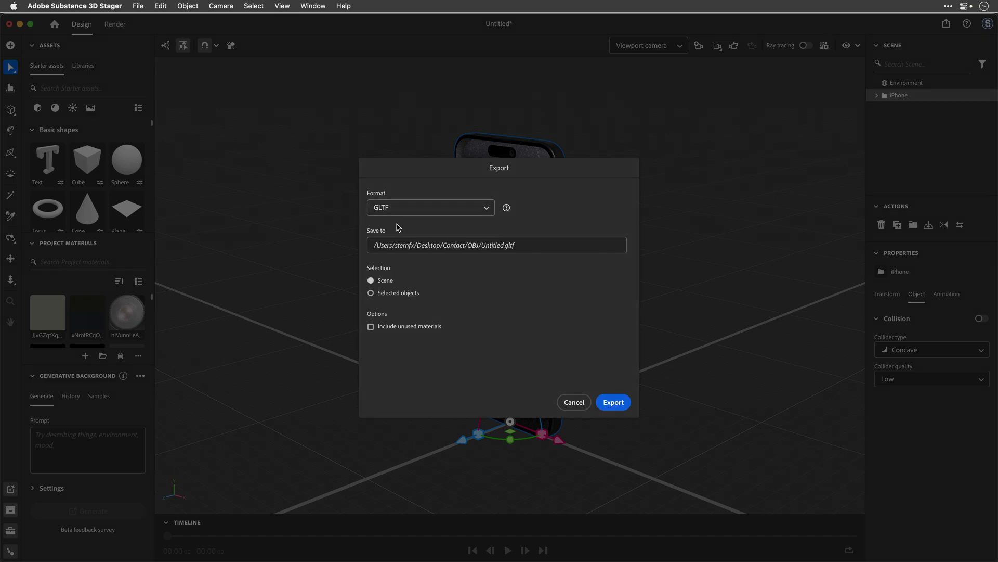
click(477, 248)
text(iPhone)
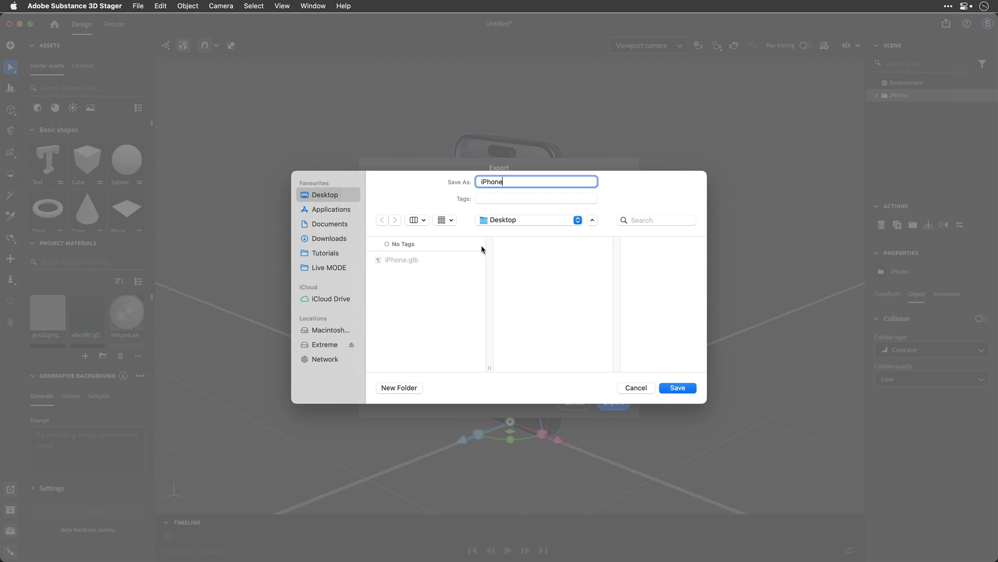
click(691, 391)
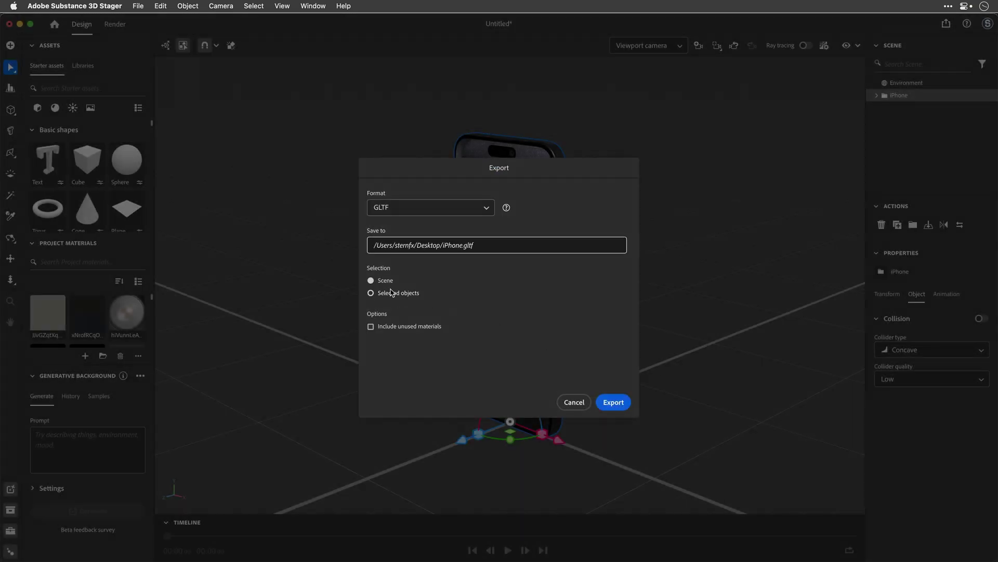
click(613, 403)
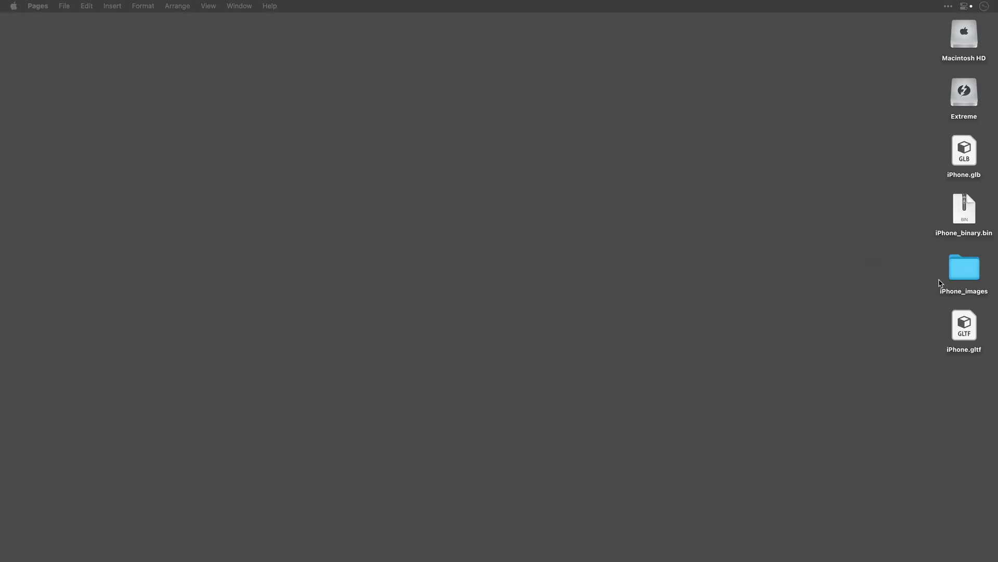
- Open the iPhone_images folder to check the exported textures, then close it
click(966, 325)
click(965, 269)
double_click(966, 270)
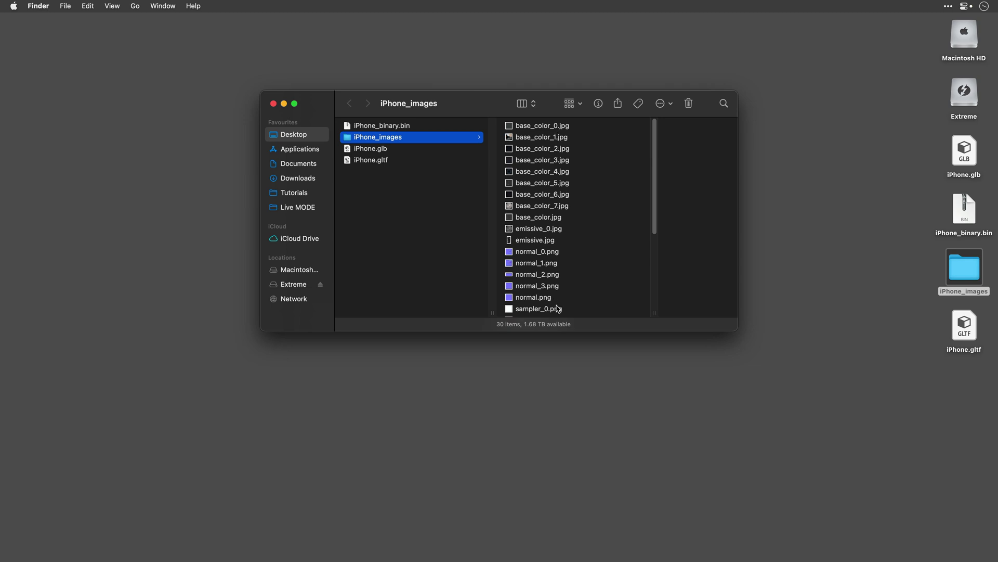
click(273, 104)
- Move iPhone.gltf, iPhone_binary.bin and iPhone_images from the Desktop to the Trash
click(901, 320)
drag(906, 331, 987, 198)
key(super+BackSpace)
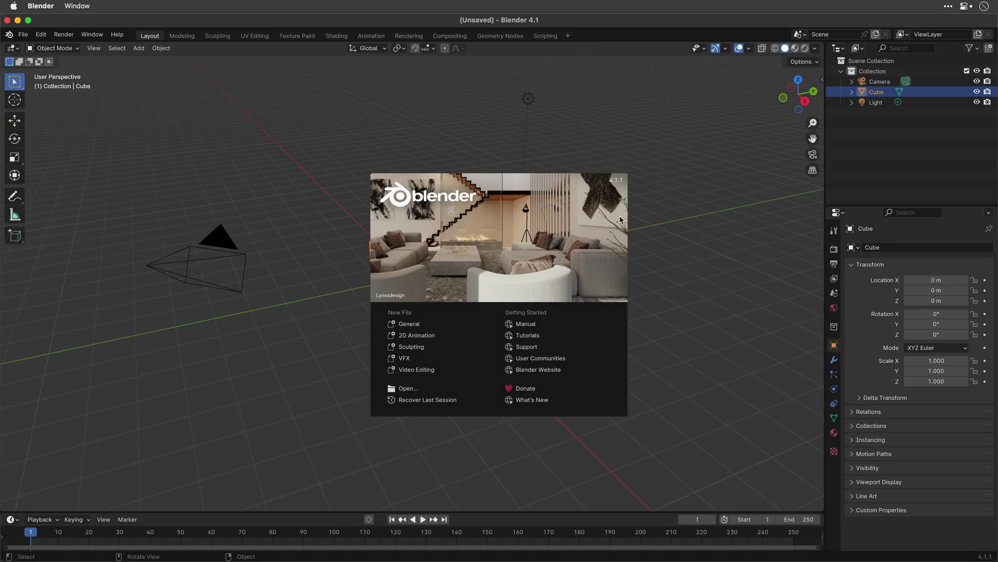
- Dismiss the splash screen and delete the default Camera, Cube and Light
click(660, 216)
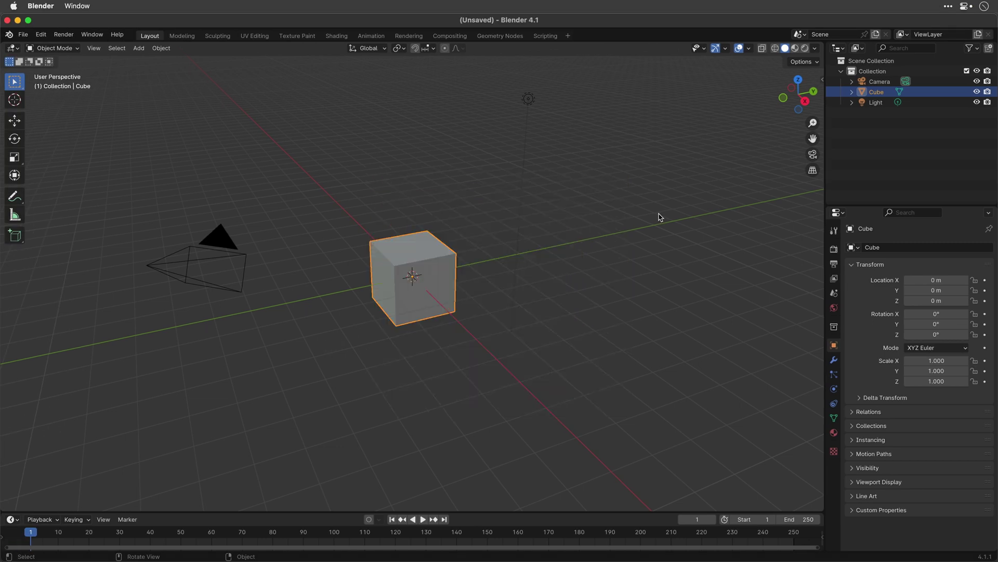
click(879, 103)
shift+click(881, 83)
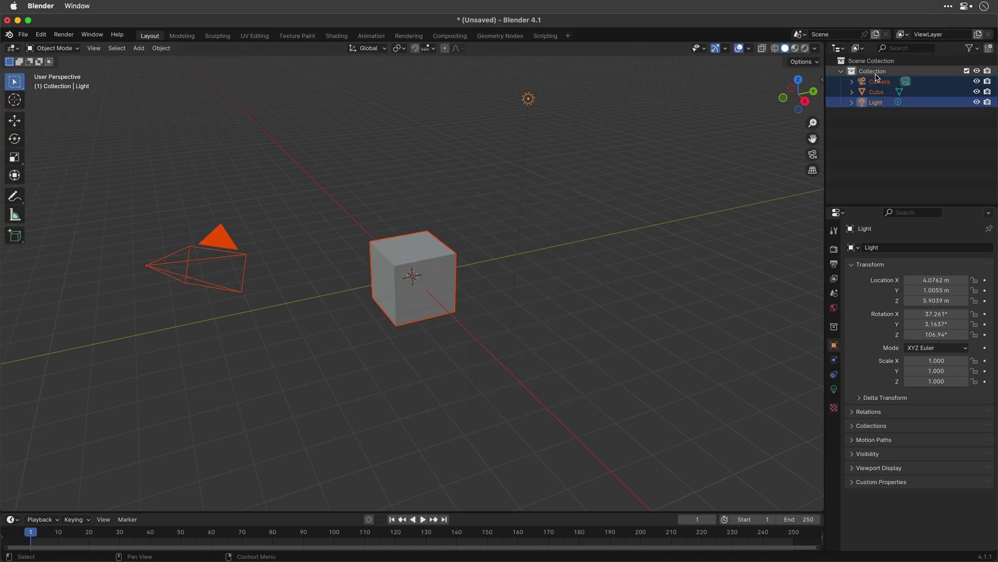
key(x)
key(x)
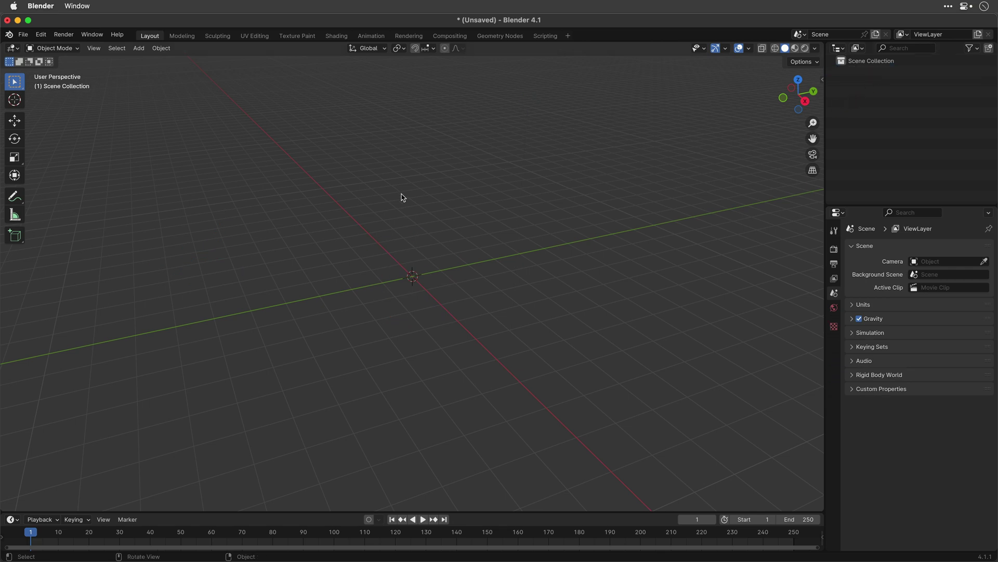
- Import Desktop/iPhone.glb as glTF 2.0 and zoom in on the phone model
click(23, 35)
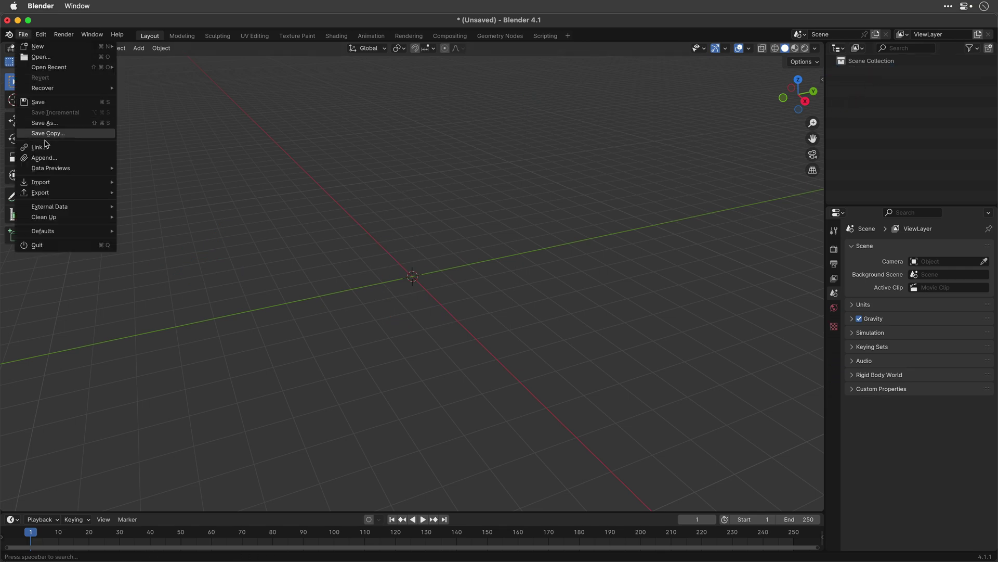
mouse_move(49, 183)
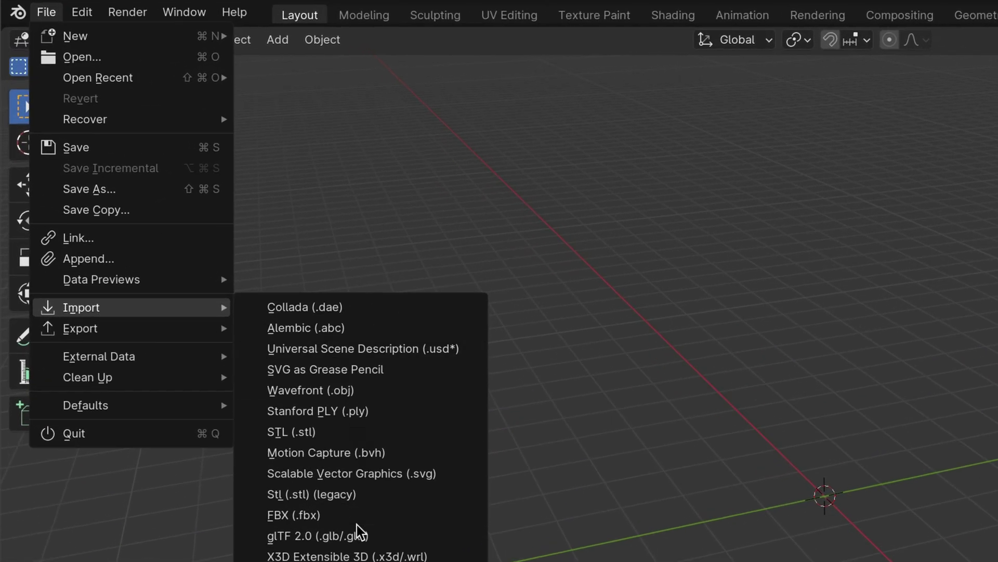
click(286, 458)
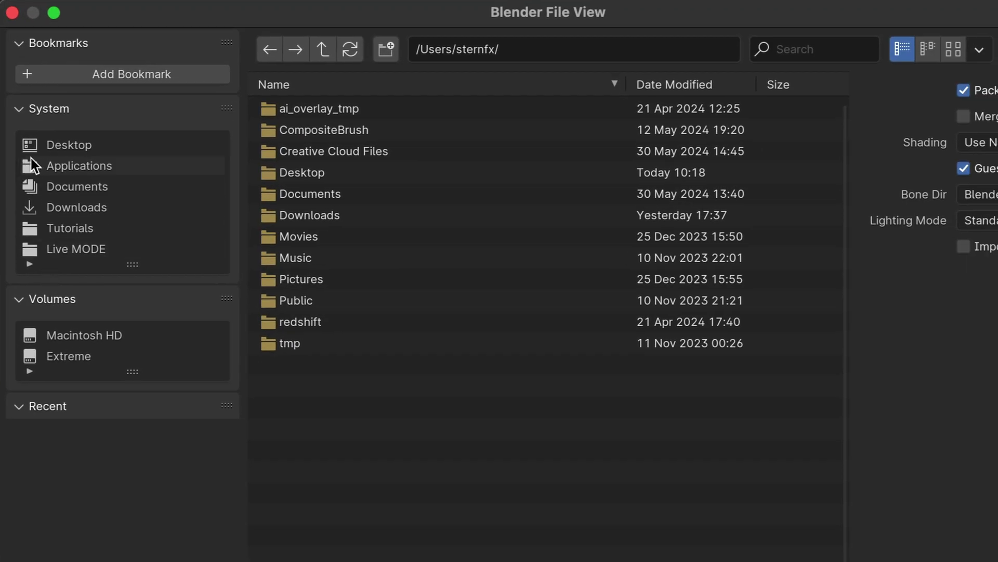
click(279, 246)
click(320, 111)
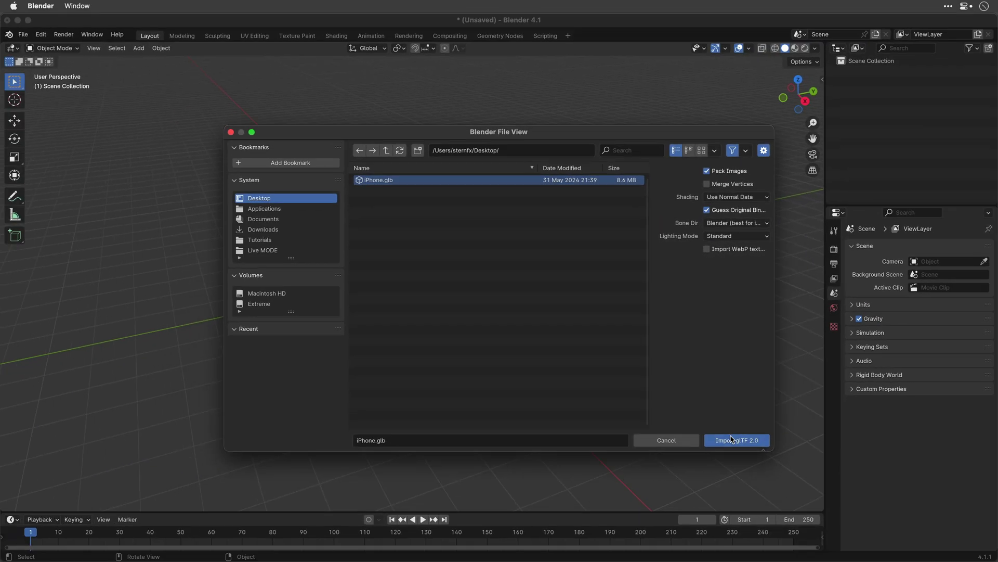
click(731, 439)
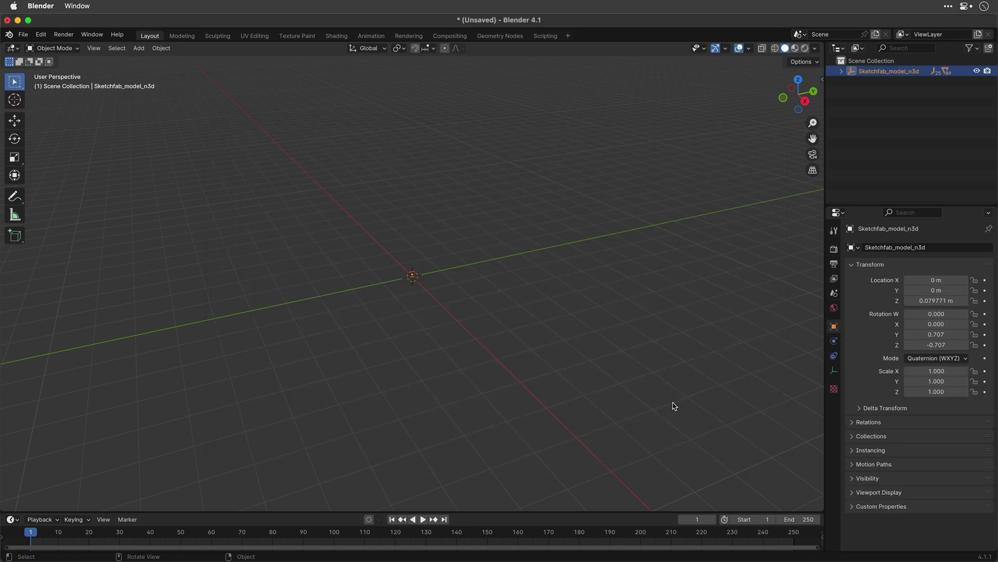
click(813, 123)
drag(813, 123, 552, 130)
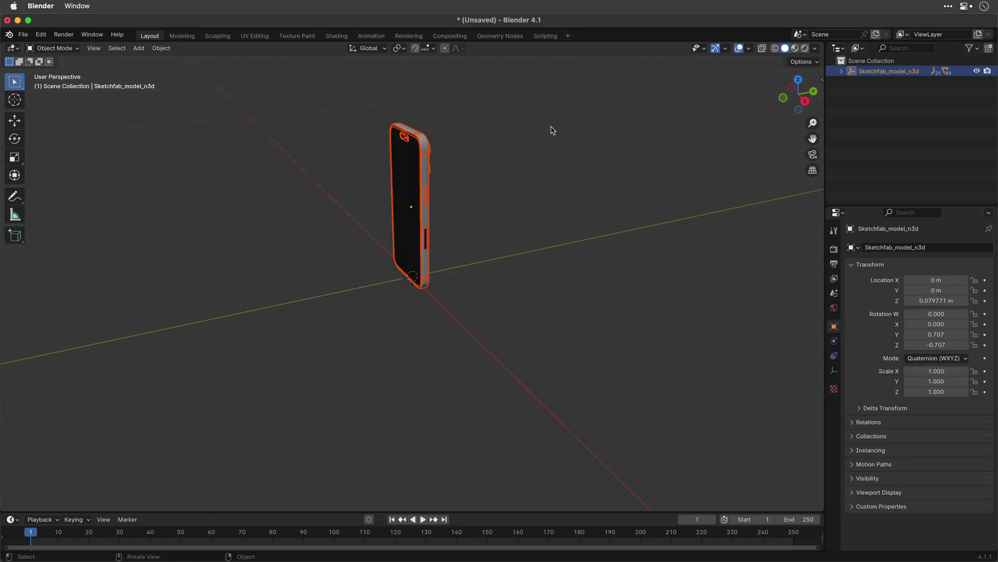
click(29, 39)
- Start a glTF 2.0 export to the Desktop with the file named iPhone
mouse_move(42, 192)
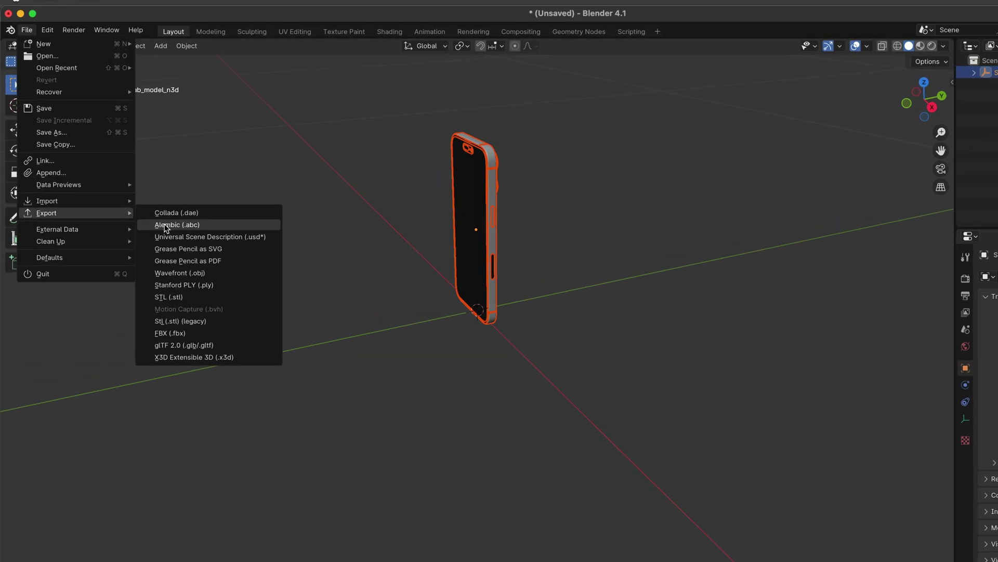
click(190, 345)
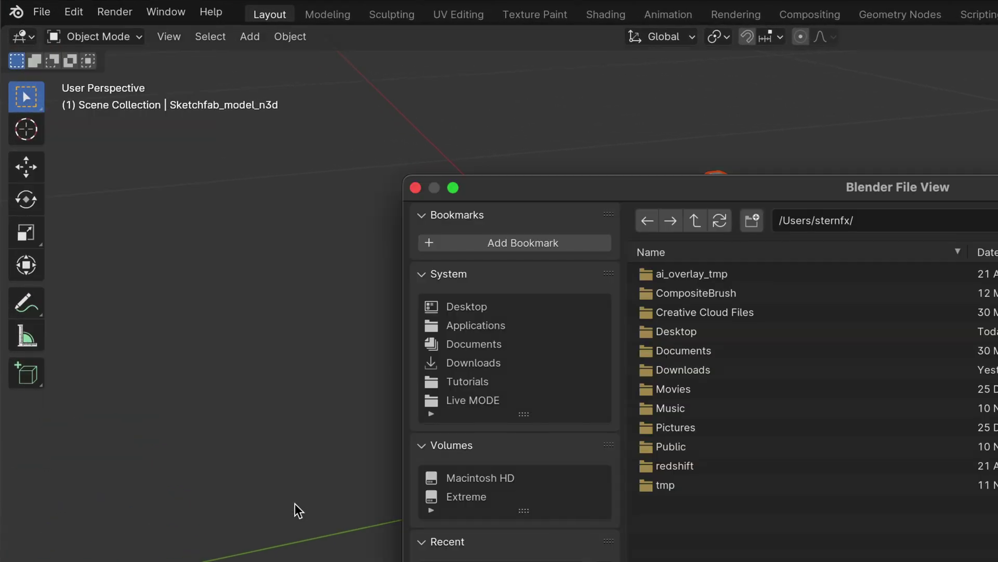
click(485, 307)
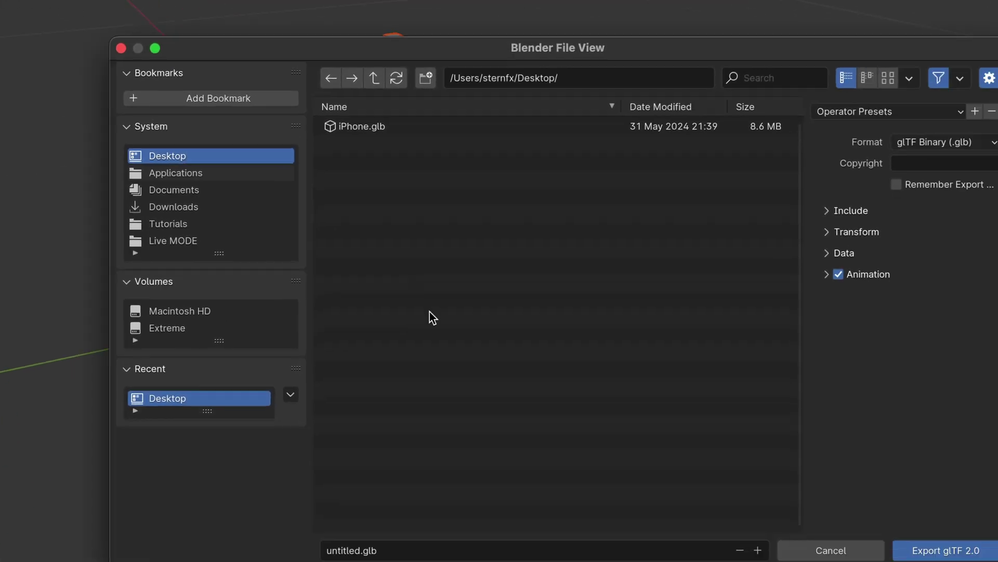
click(282, 517)
drag(306, 517, 255, 515)
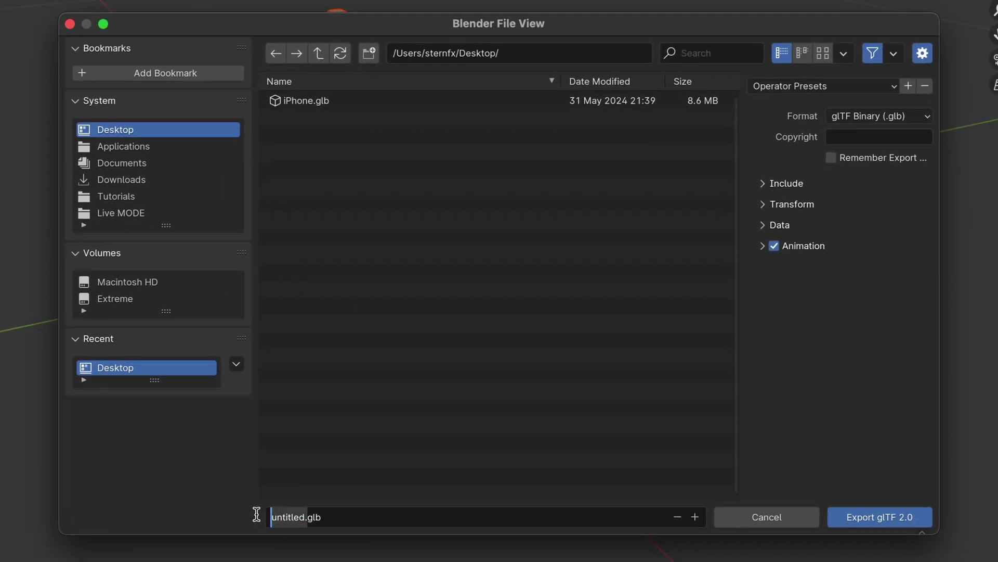
text(iPhone.)
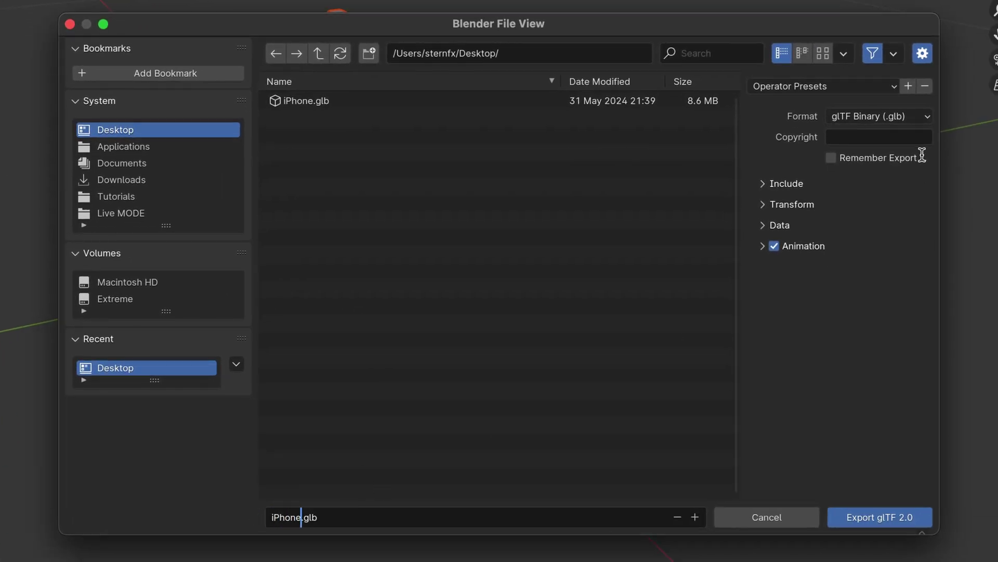
key(Return)
- Set the format to glTF Separate with textures in an 'image' folder and export
click(886, 117)
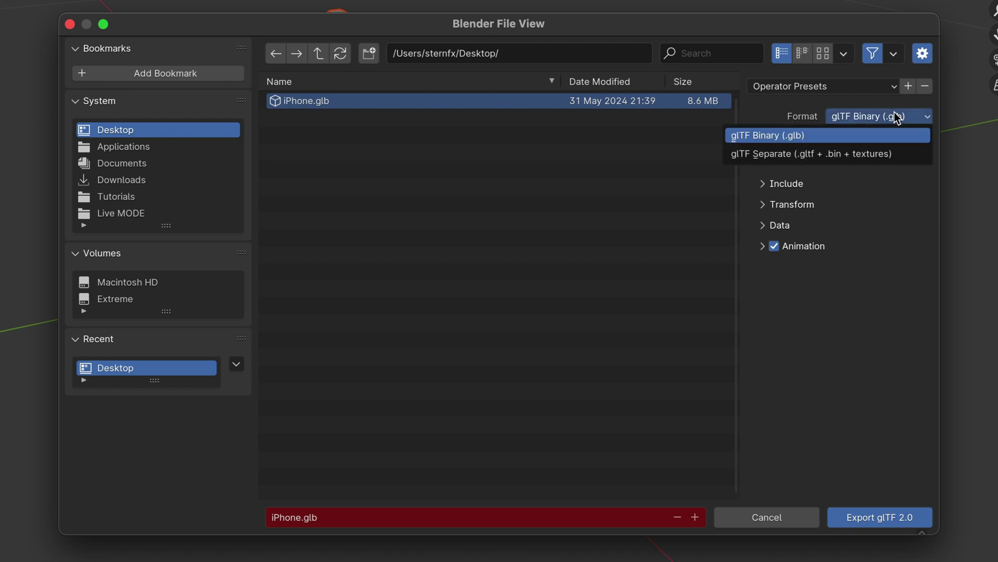
click(854, 153)
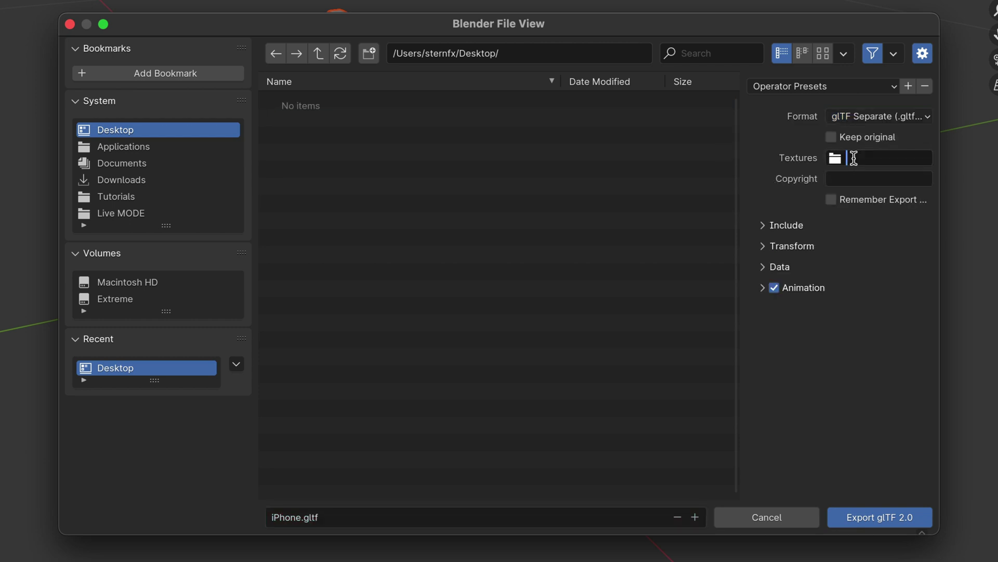
text(image)
click(895, 517)
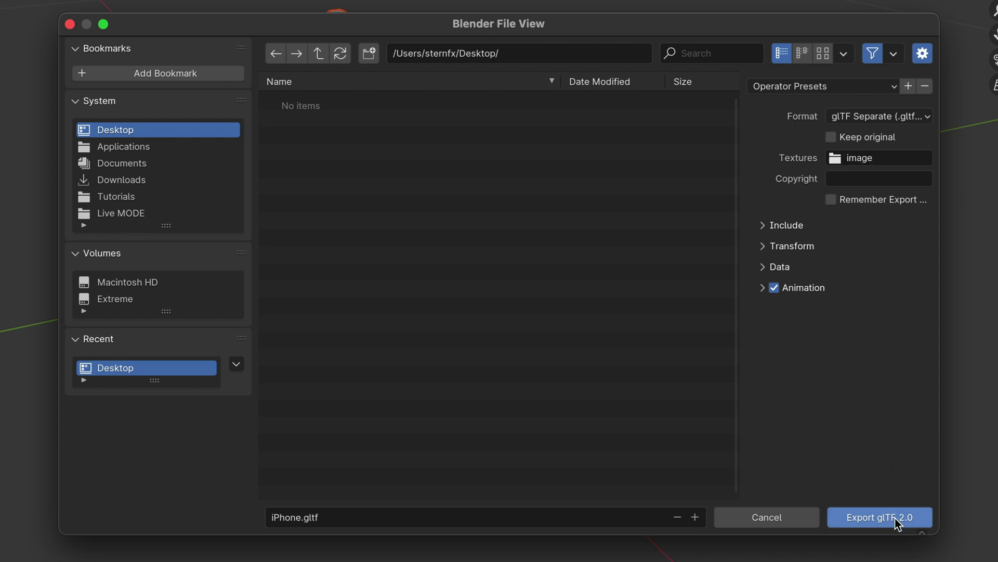
- Preview emissive.jpg in the exported image folder and open it with Adobe Photoshop 2024
key(ctrl+Left)
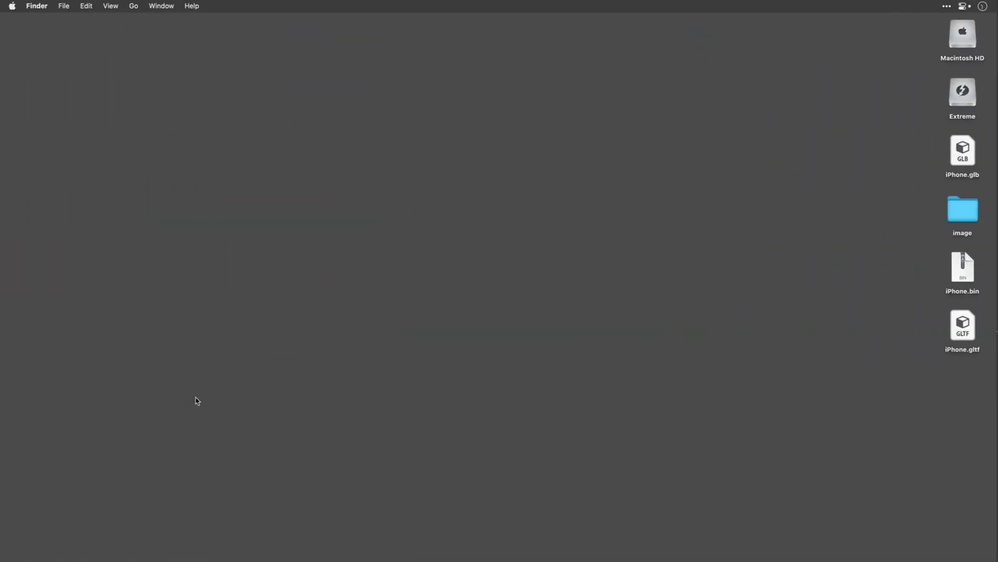
double_click(957, 208)
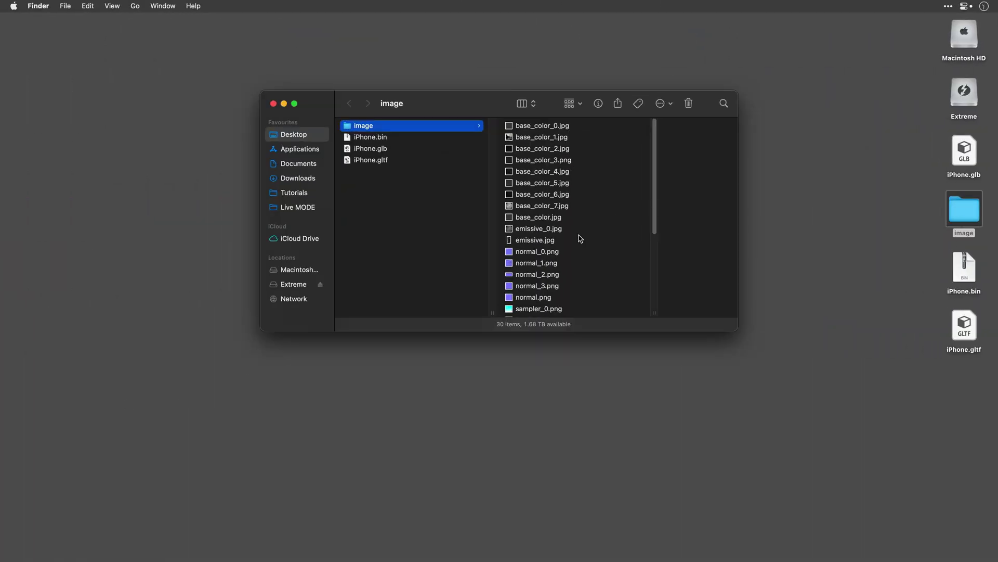
click(532, 242)
key(space)
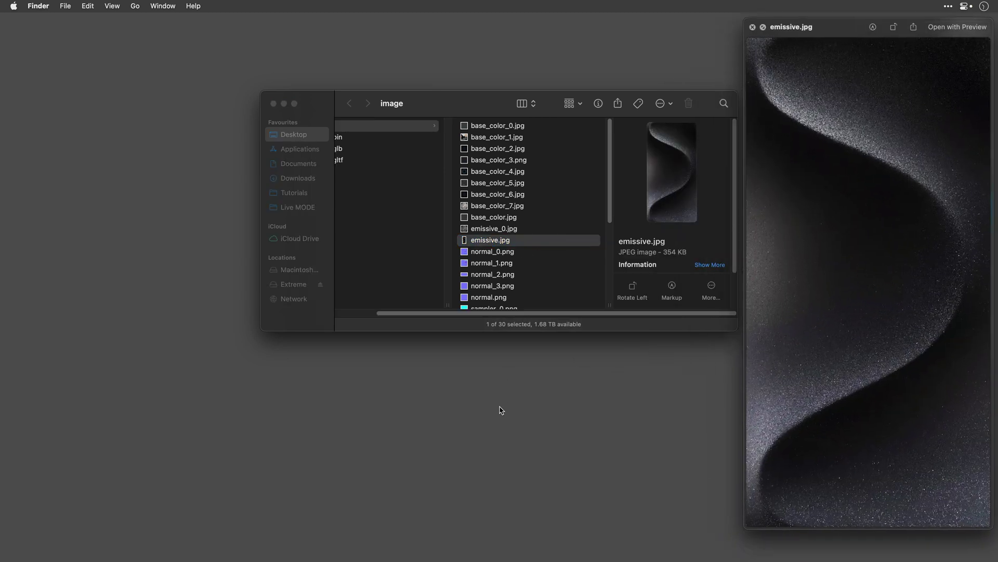
key(space)
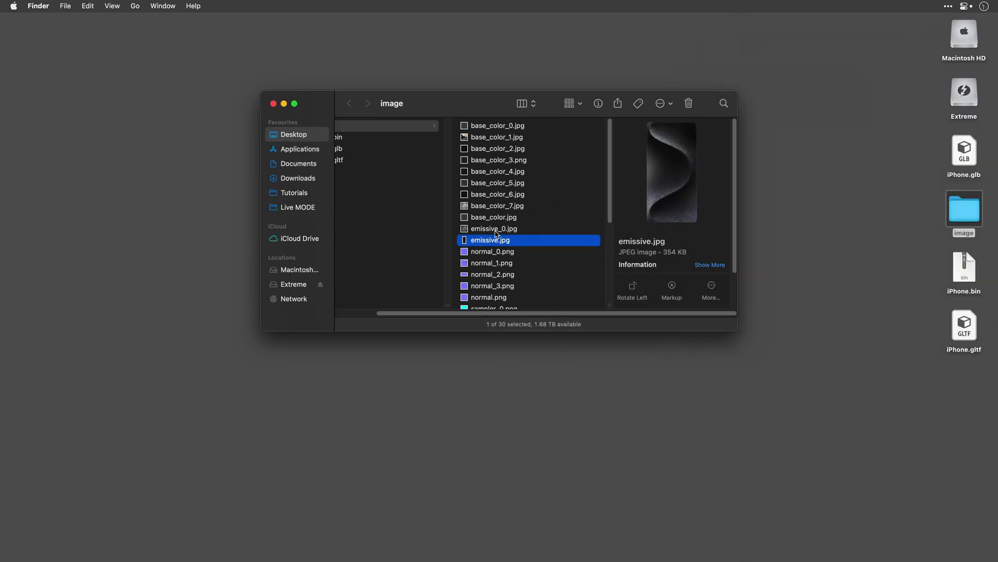
right_click(481, 241)
mouse_move(492, 257)
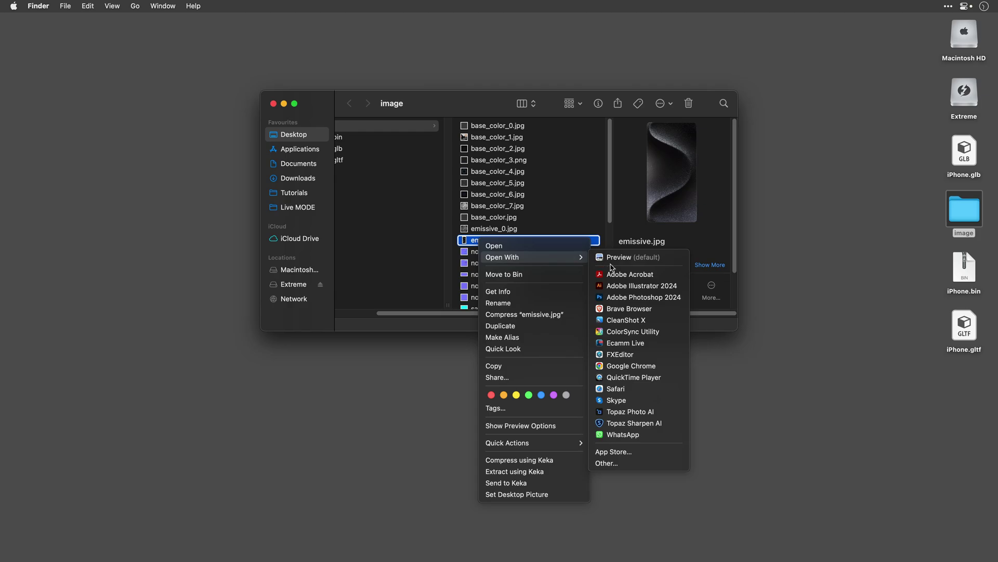
click(620, 298)
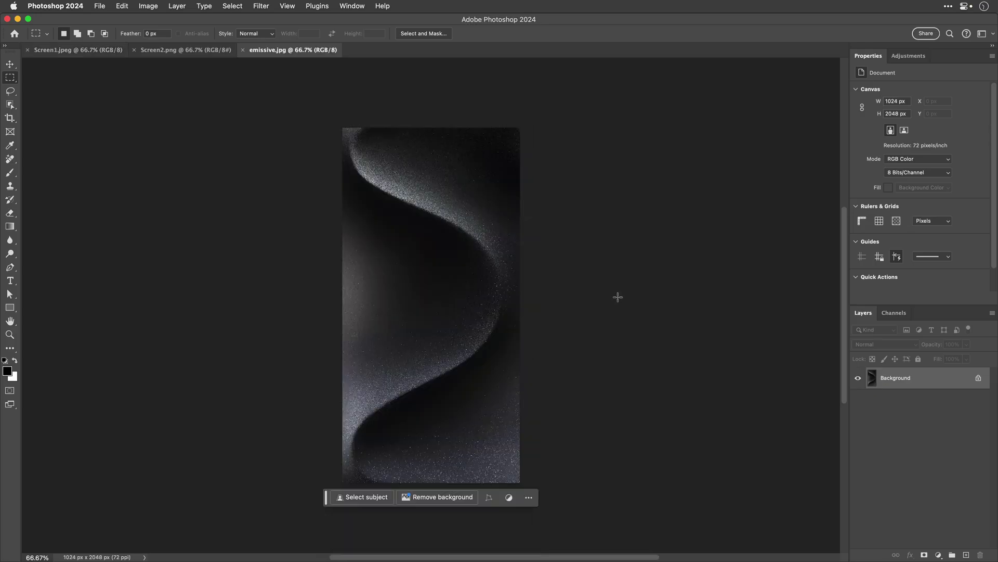
- Copy the whole Screen1.jpeg screenshot and paste it into emissive.jpg as a new layer
click(67, 50)
key(super+a)
click(122, 6)
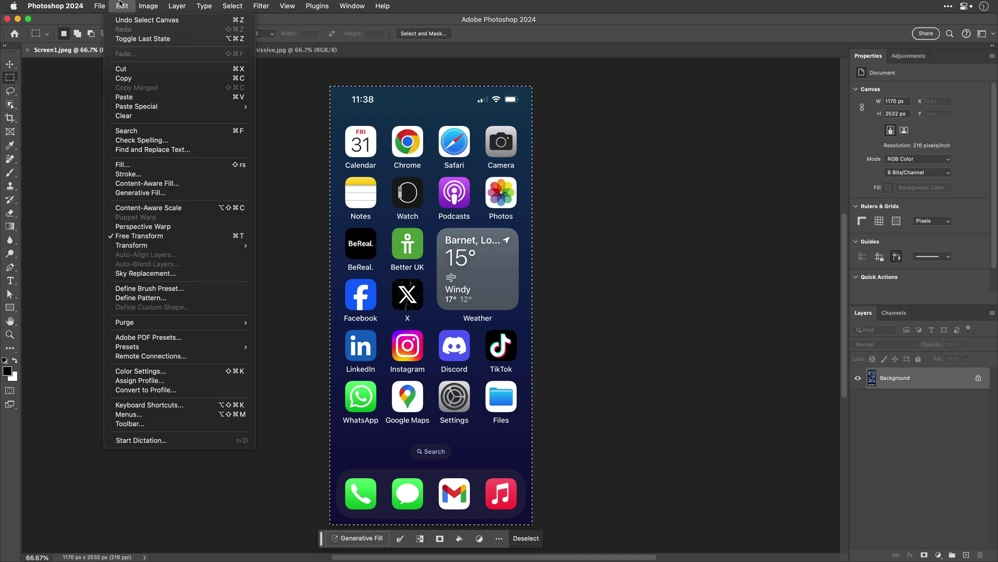
click(138, 76)
click(277, 51)
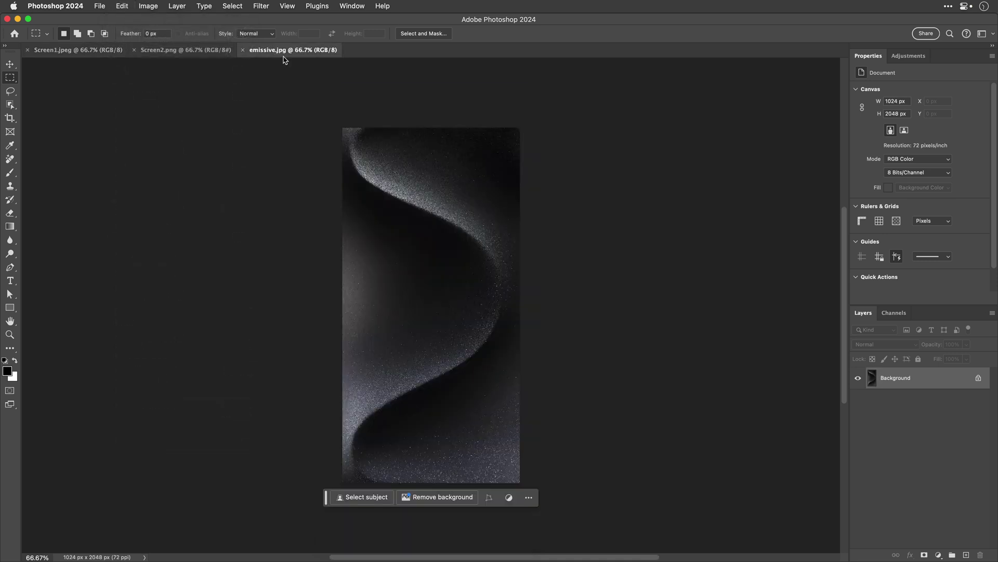
key(super+v)
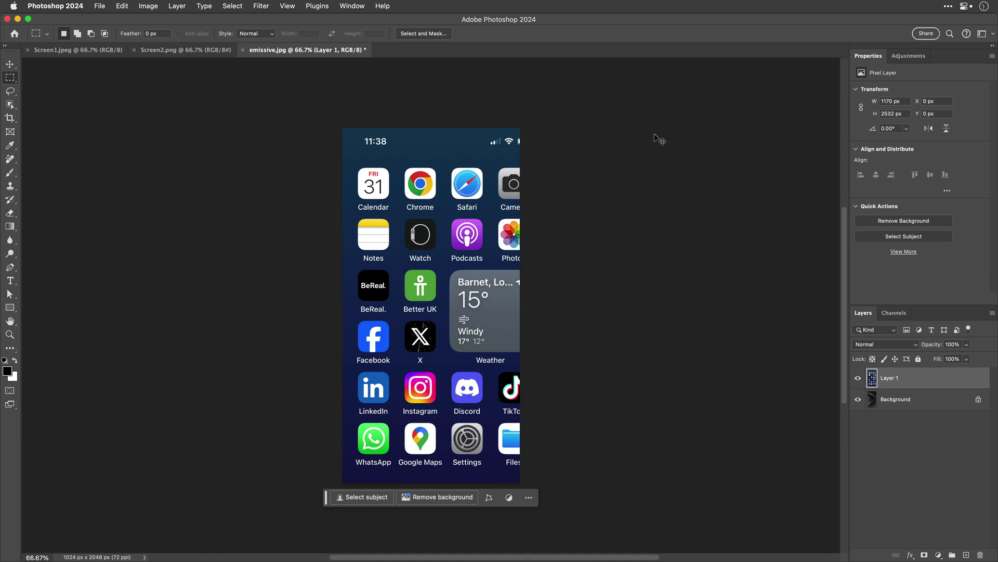
- Scale the pasted screenshot to fit the texture, rotate it 180° and flip it horizontally
key(super+t)
key(super+minus)
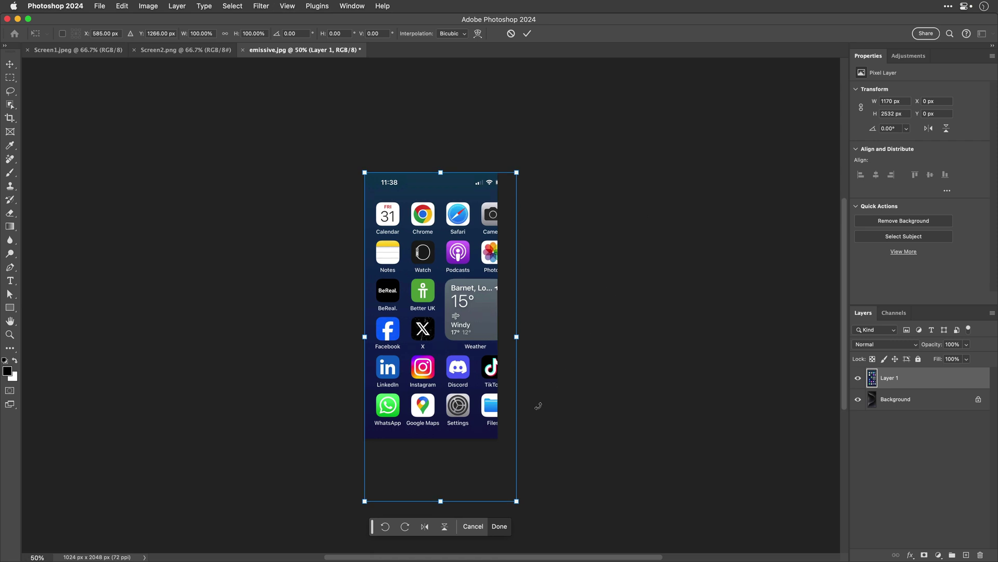
drag(518, 503, 498, 440)
click(397, 468)
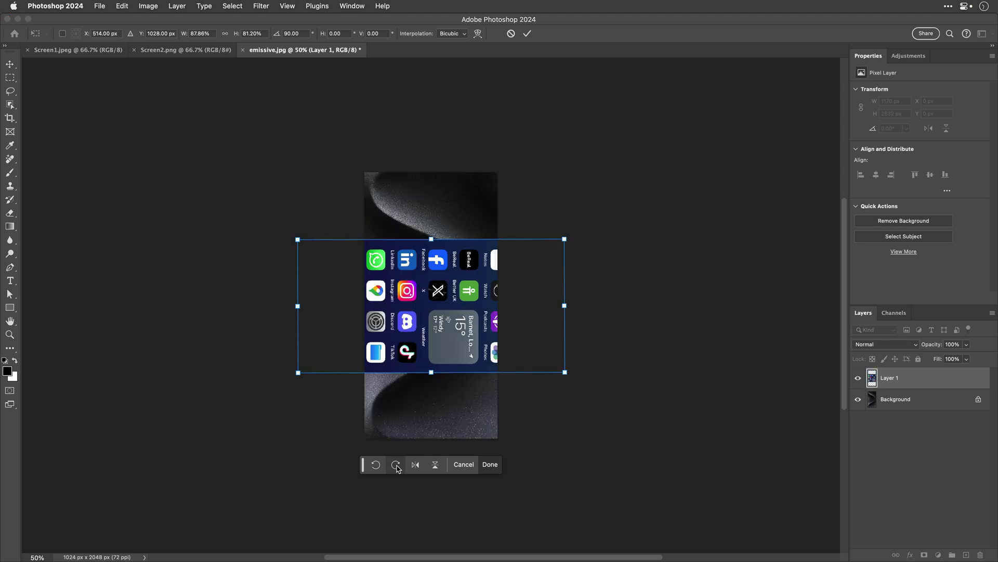
click(398, 403)
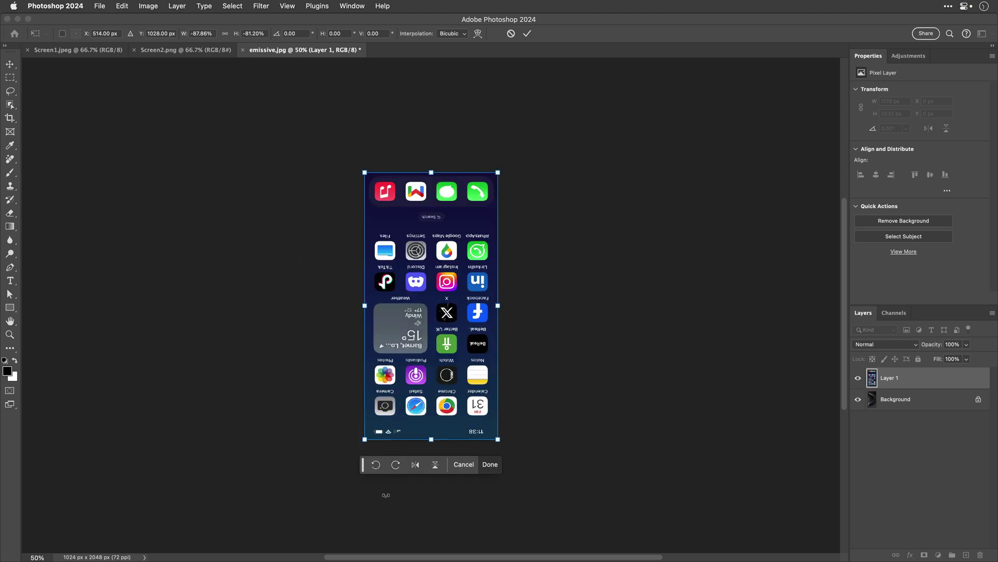
click(416, 466)
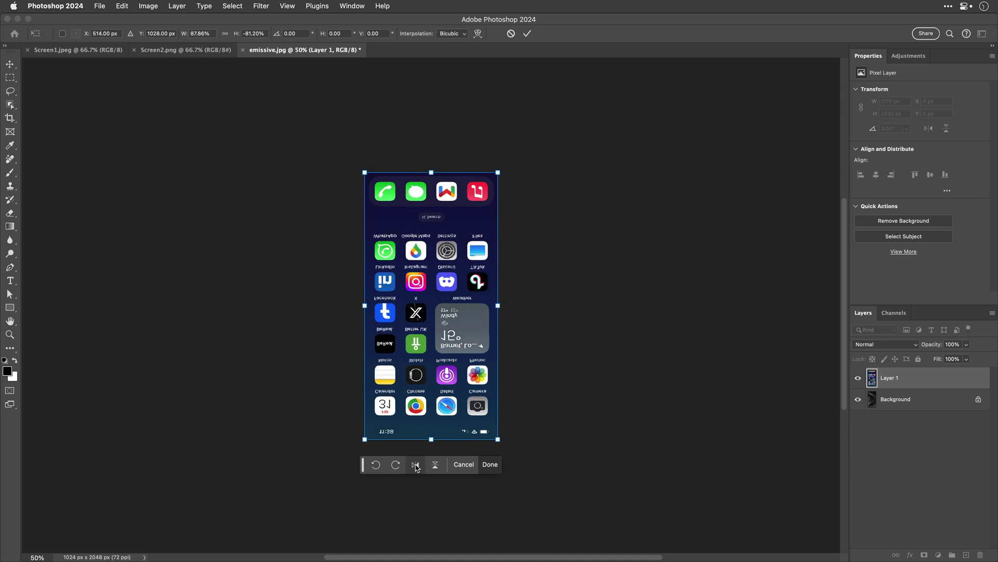
click(490, 464)
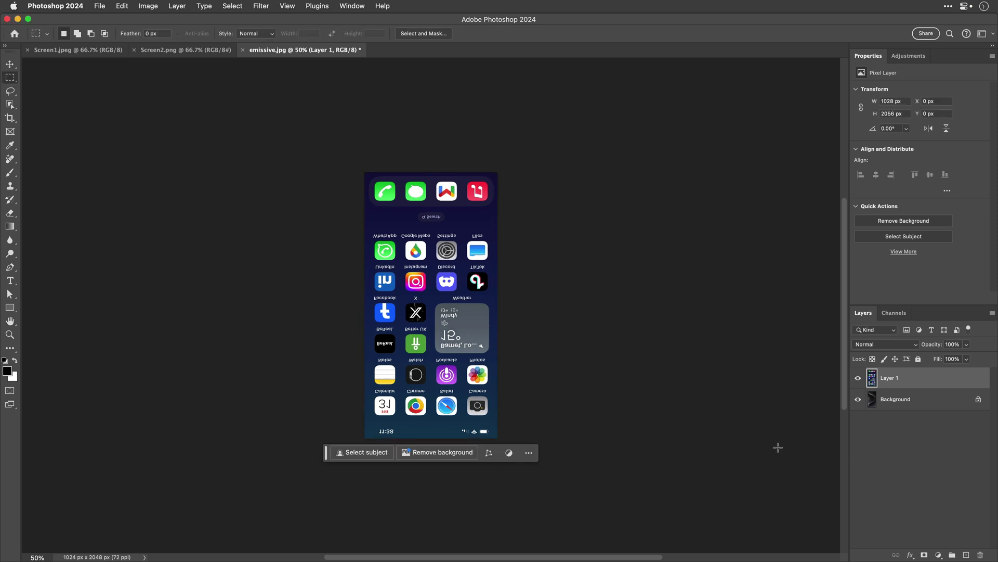
- Merge the screenshot down into the background and save emissive.jpg with the JPEG options
click(992, 314)
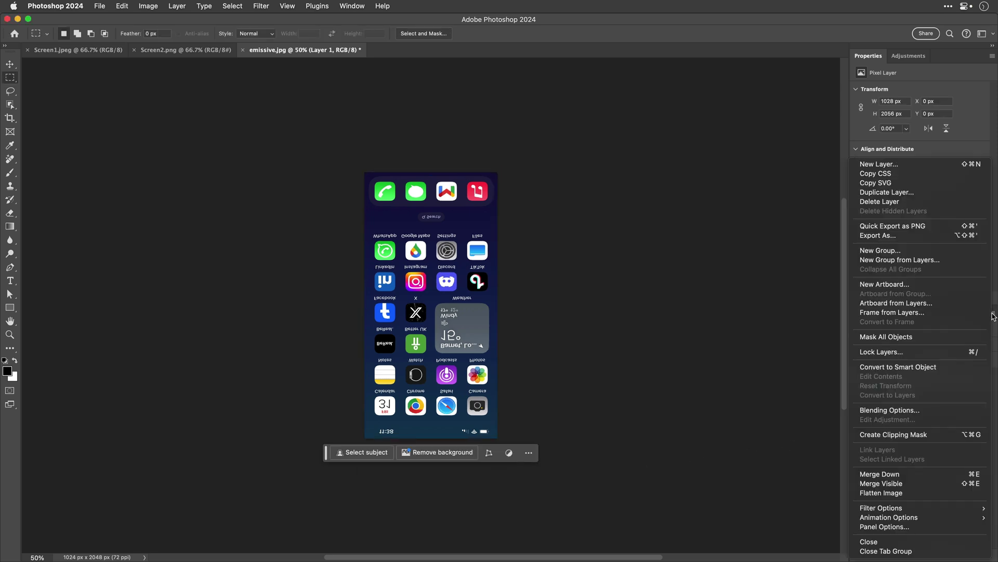
click(950, 473)
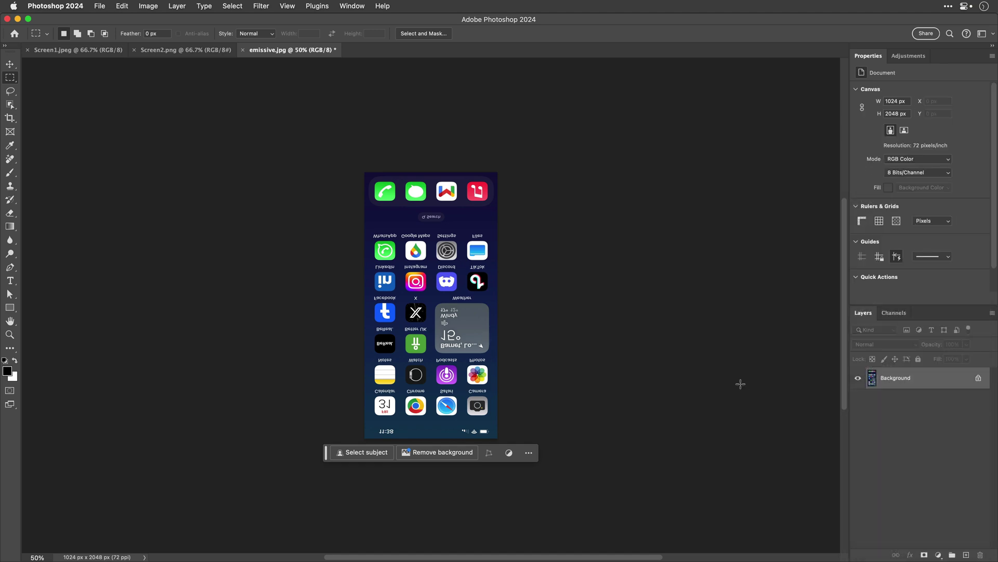
key(super+s)
click(727, 208)
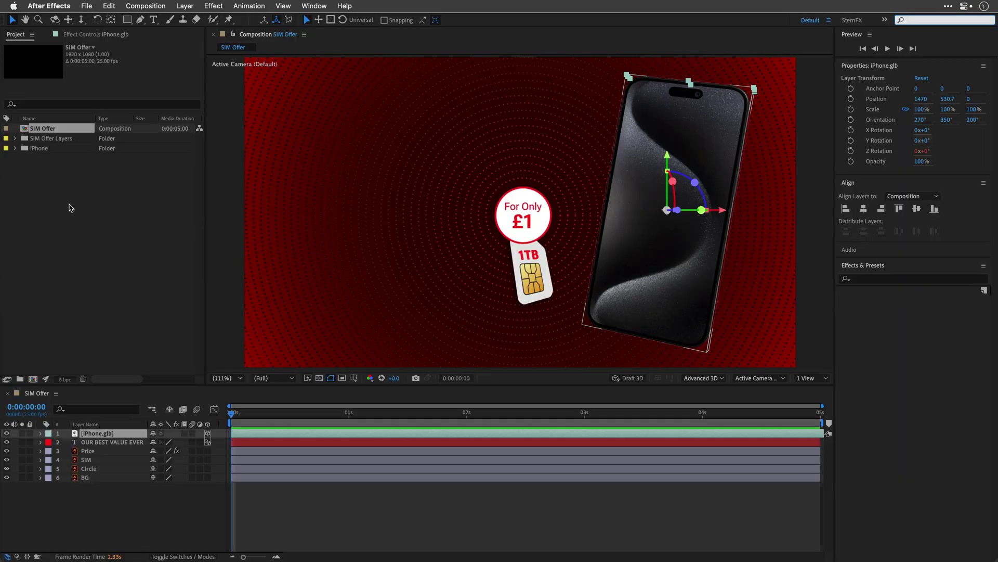
- Import iPhone.gltf and Alt-drag it onto layer 1 to replace the iPhone.glb source
double_click(70, 208)
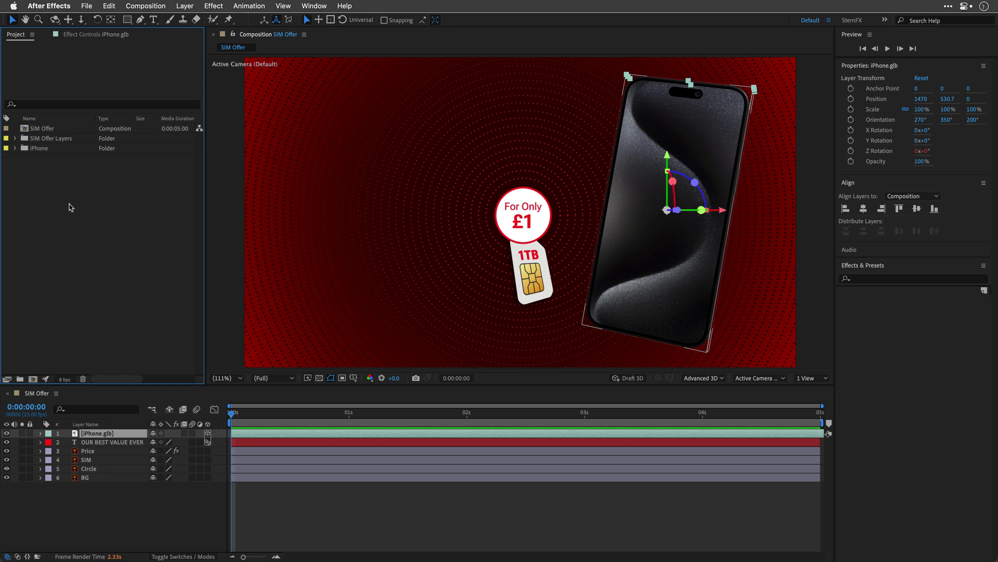
double_click(385, 154)
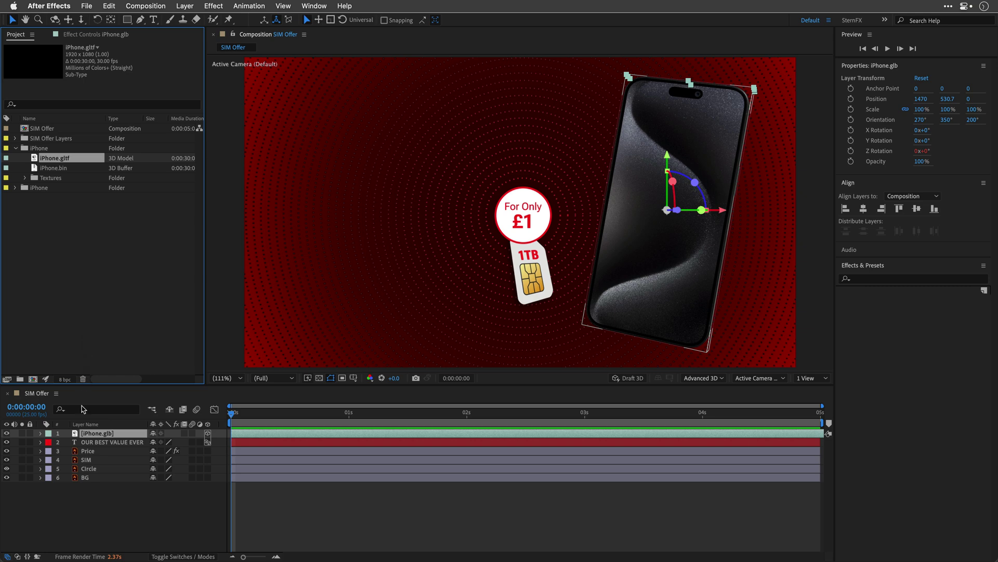
click(76, 433)
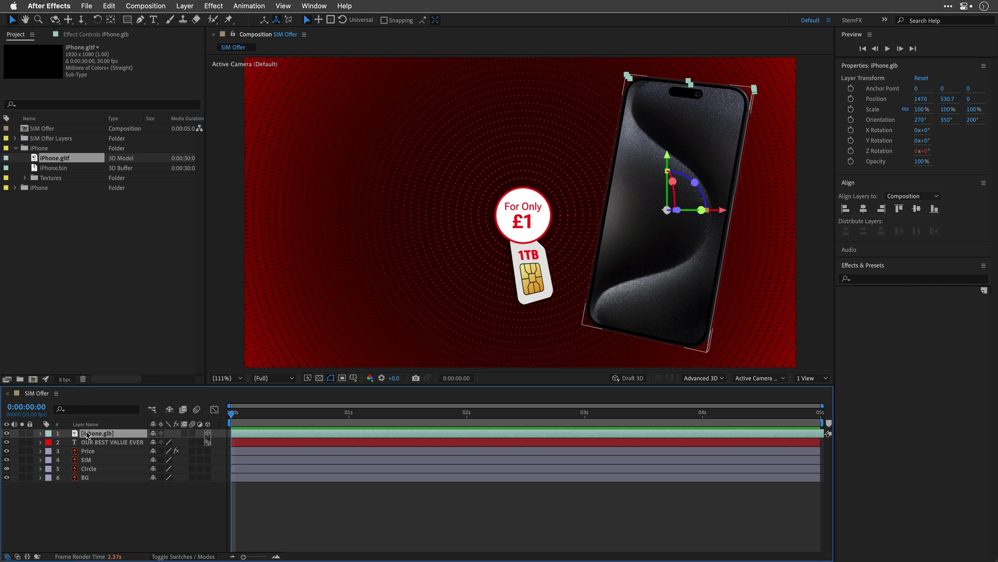
click(36, 158)
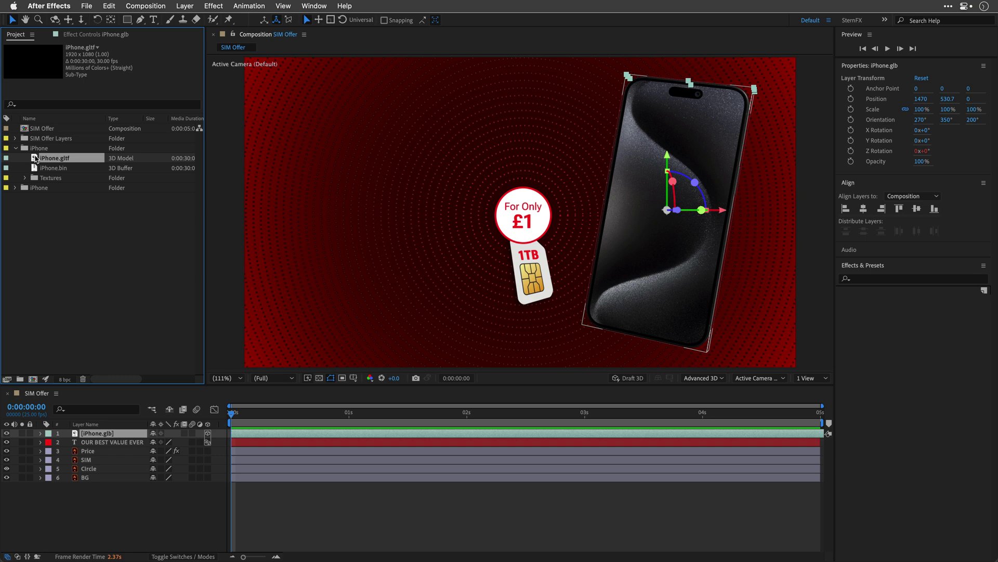
drag(35, 158, 575, 208)
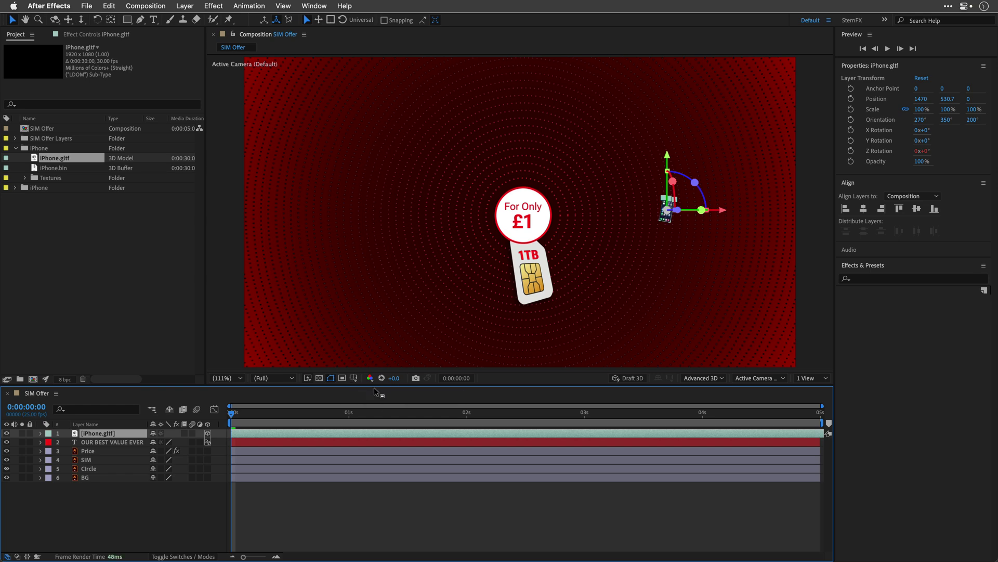
- Set the iPhone.gltf model's Scale to 1100% in the Properties panel
click(921, 109)
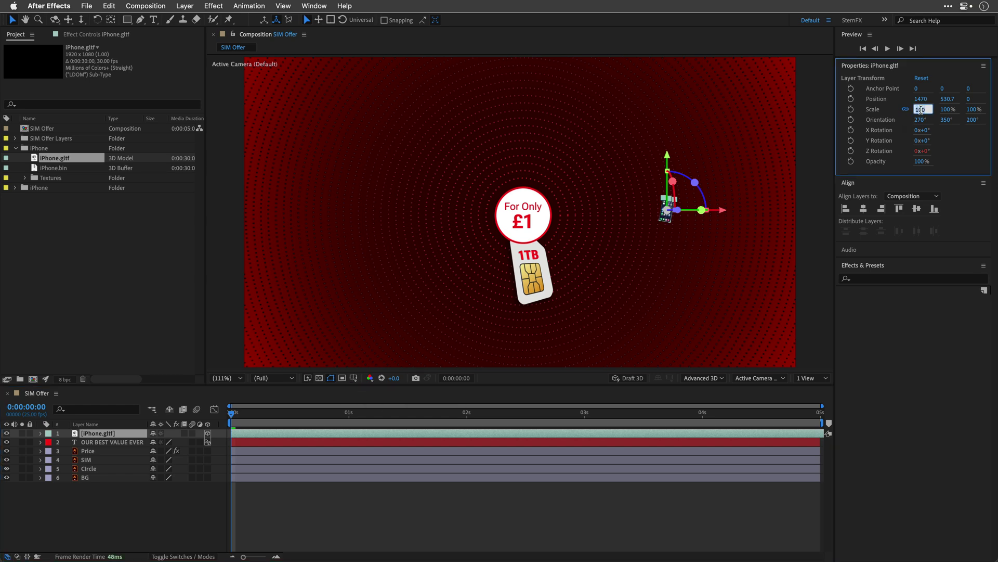
text(1100)
key(Return)
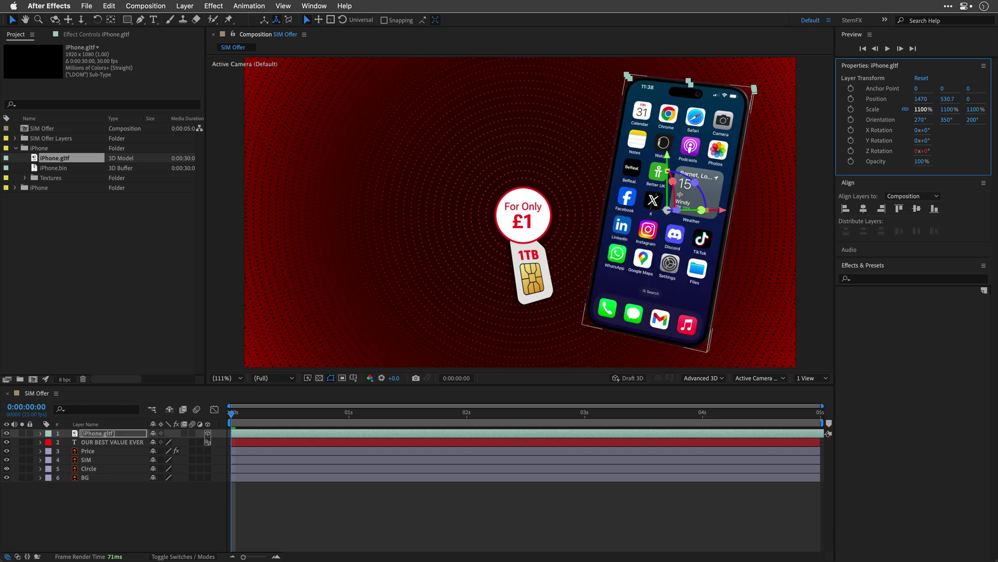
- Deselect the phone layer, preview the animation, then bring up the Screen2.png document in Photoshop
click(200, 509)
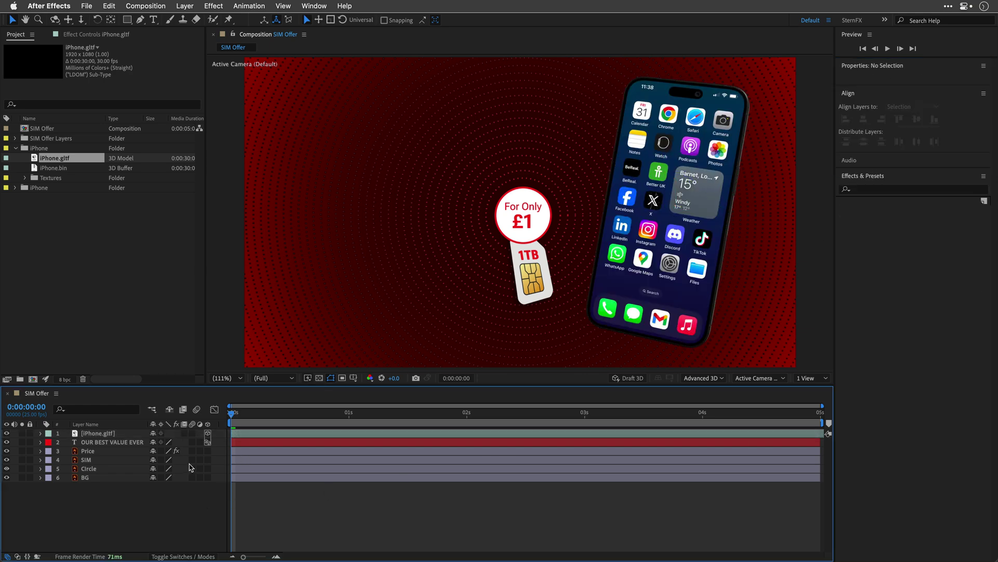
key(space)
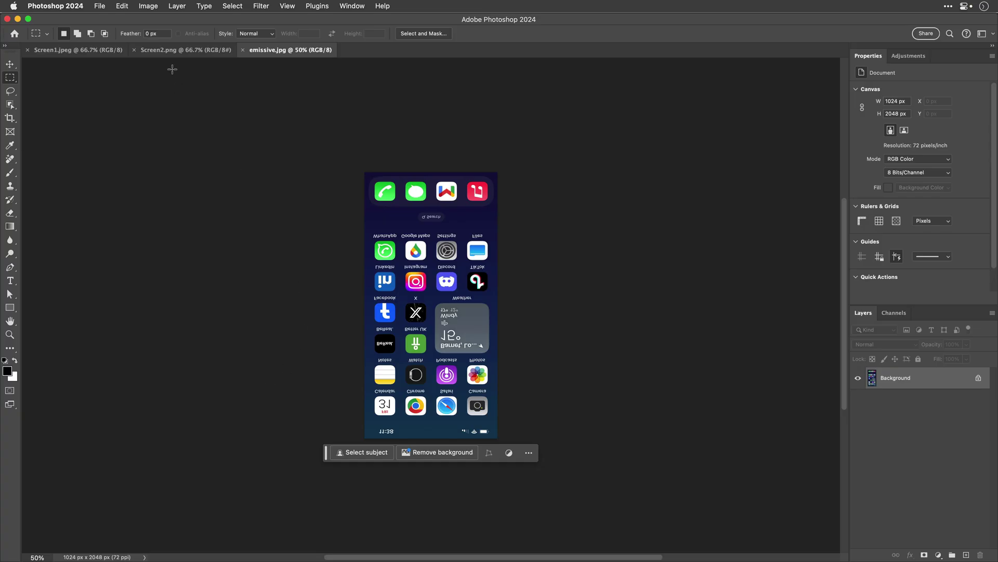
click(186, 50)
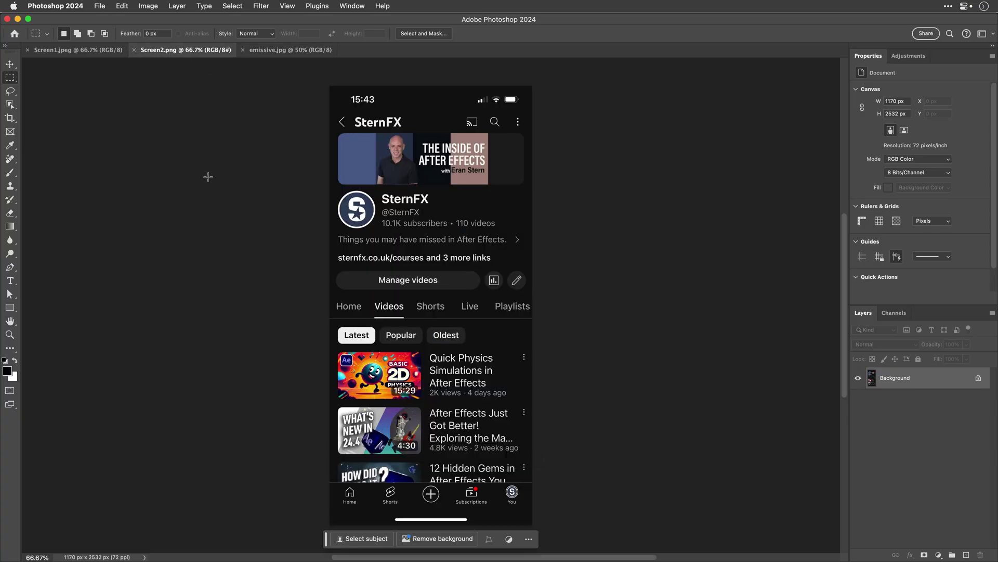
- Copy the whole Screen2.png screenshot and paste it into the emissive.jpg texture
key(super+a)
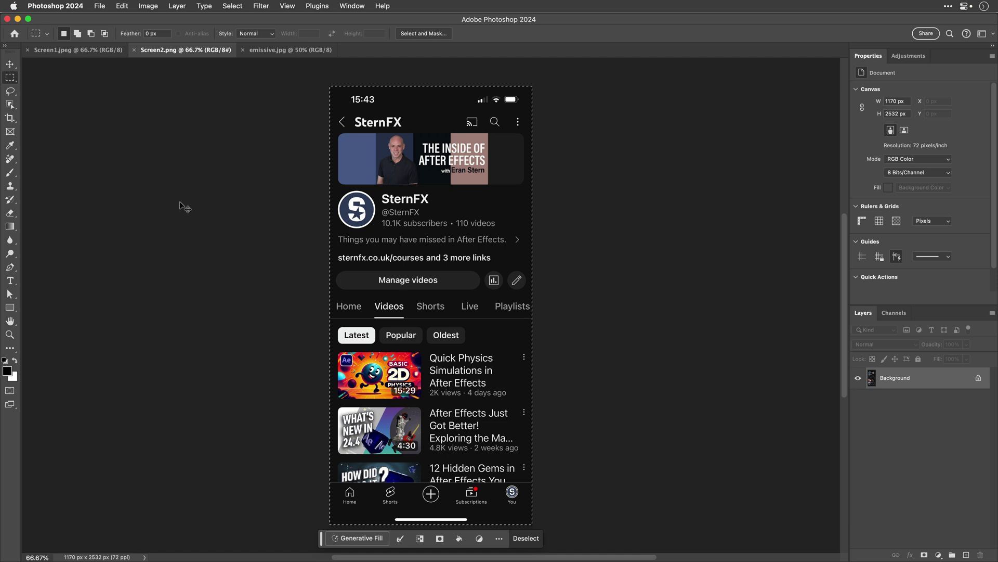
click(277, 50)
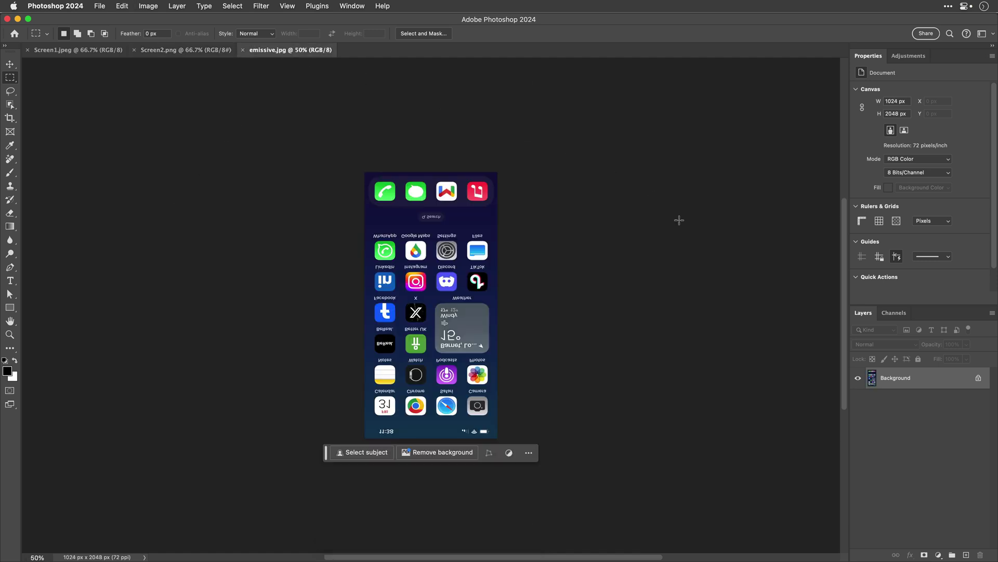
key(super+v)
- Shrink the pasted screenshot to fit, rotate it upside down, mirror it, and commit
key(super+t)
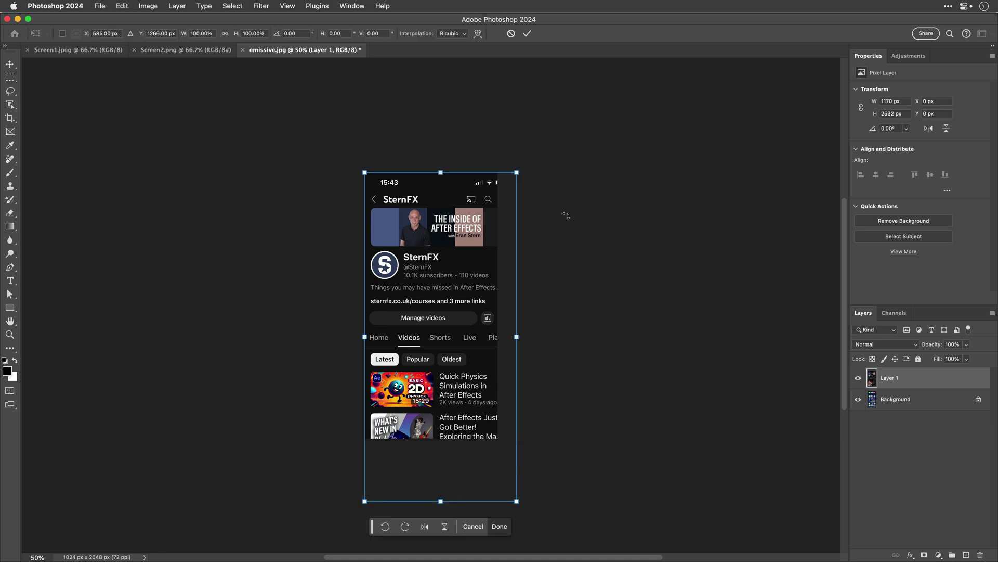
drag(517, 501, 497, 439)
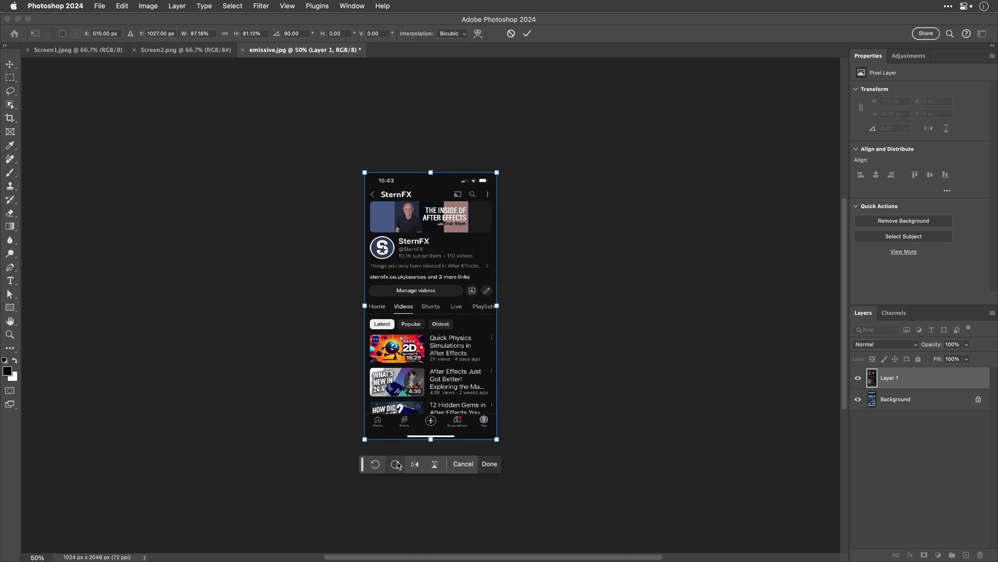
click(395, 464)
click(396, 398)
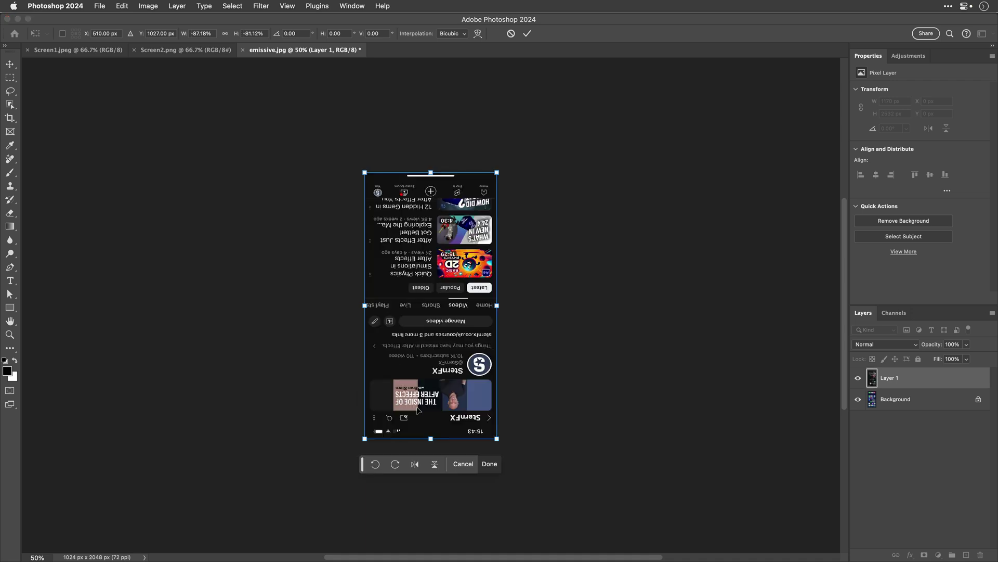
click(415, 463)
click(489, 464)
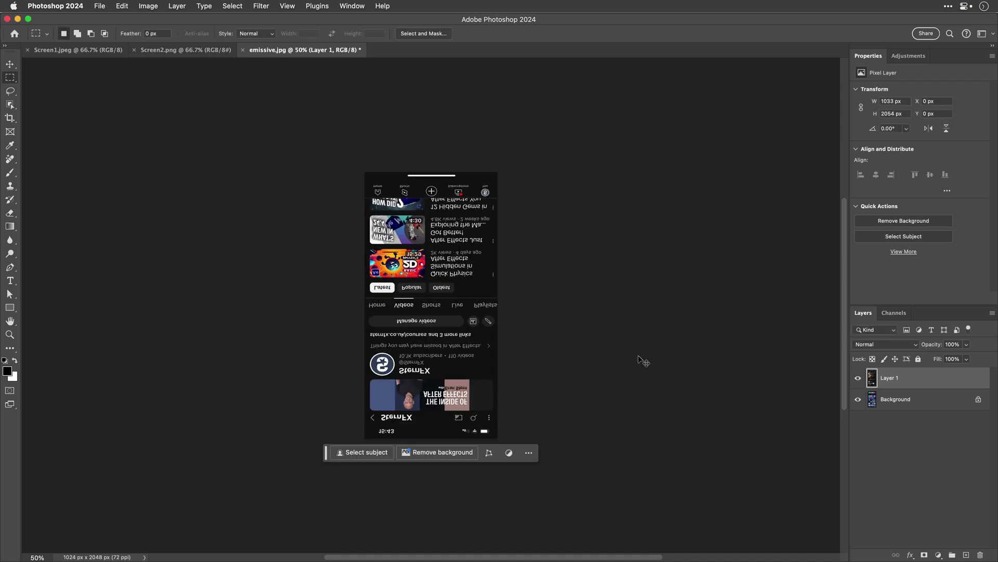
- Merge the screenshot into the background, save emissive.jpg, and return to After Effects
key(super+e)
key(super+s)
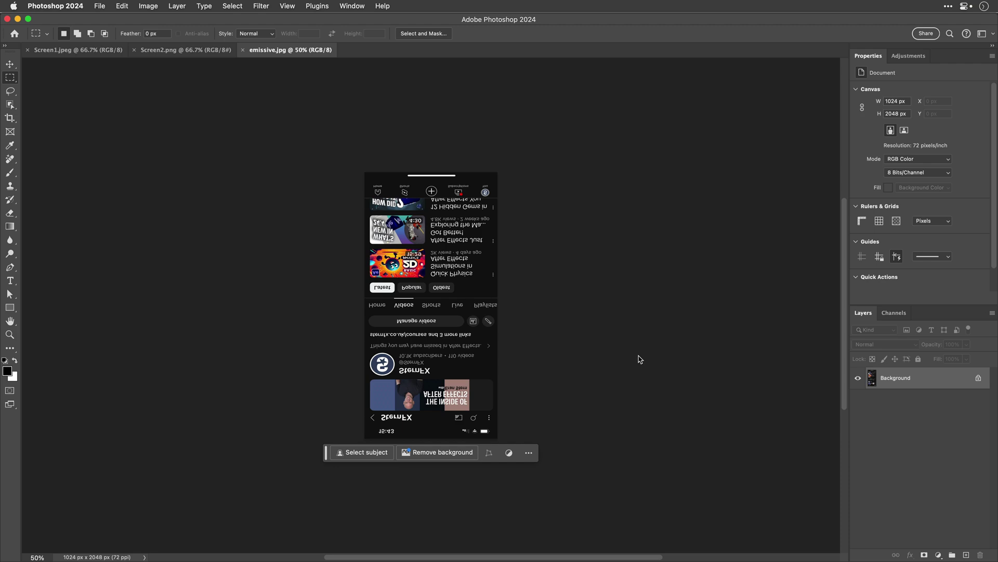
key(super+Tab)
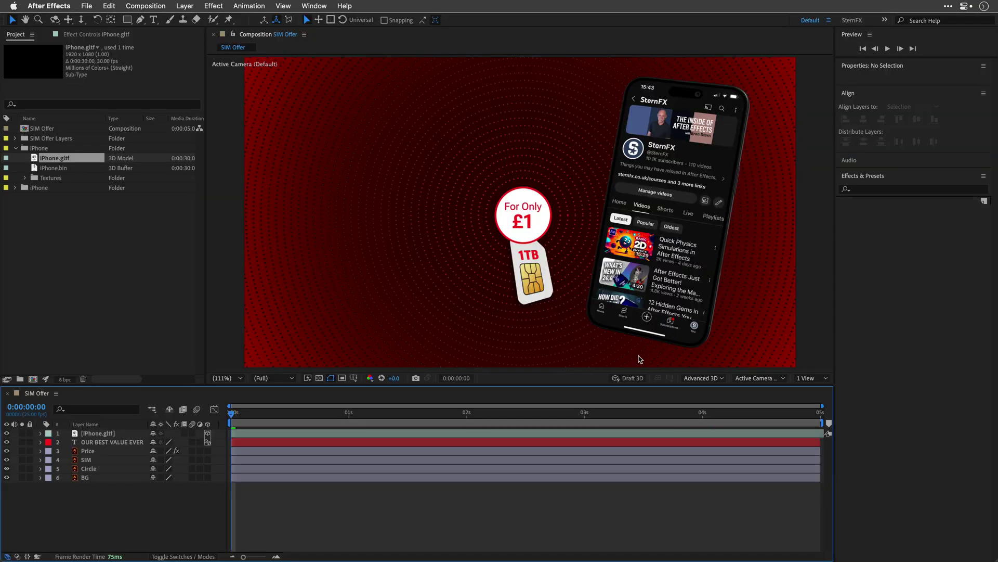
key(space)
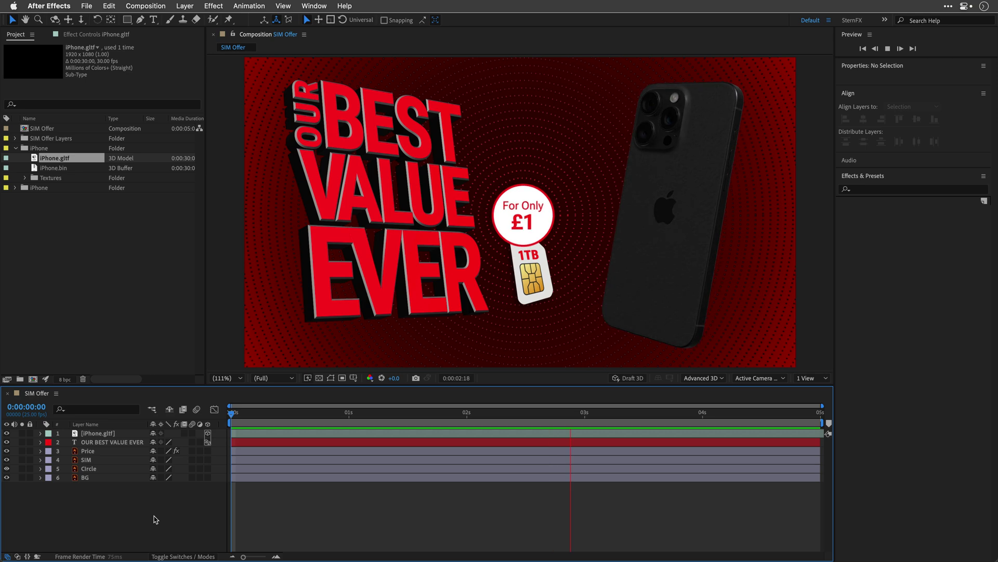
key(space)
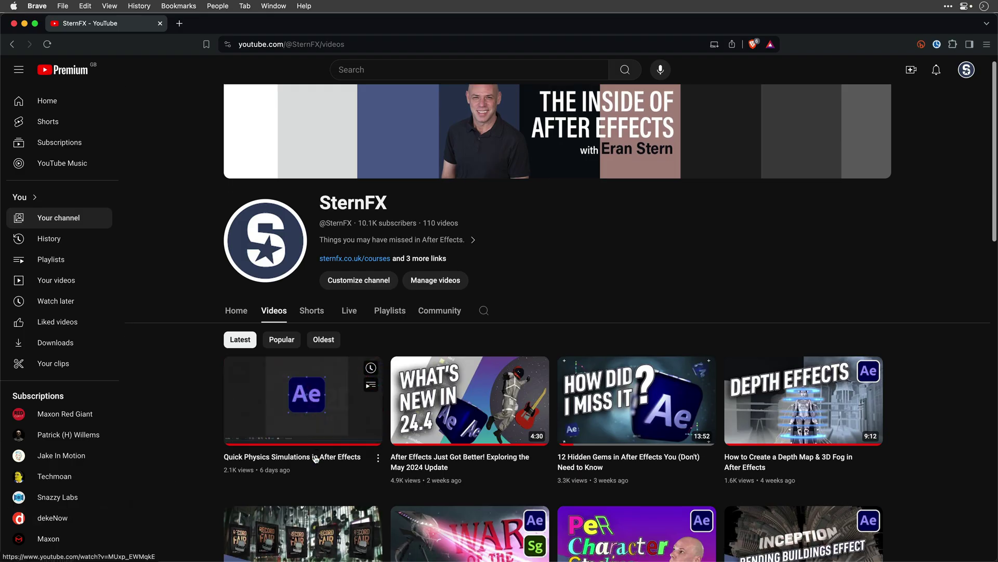
scroll(312, 457, down, 3)
mouse_move(255, 447)
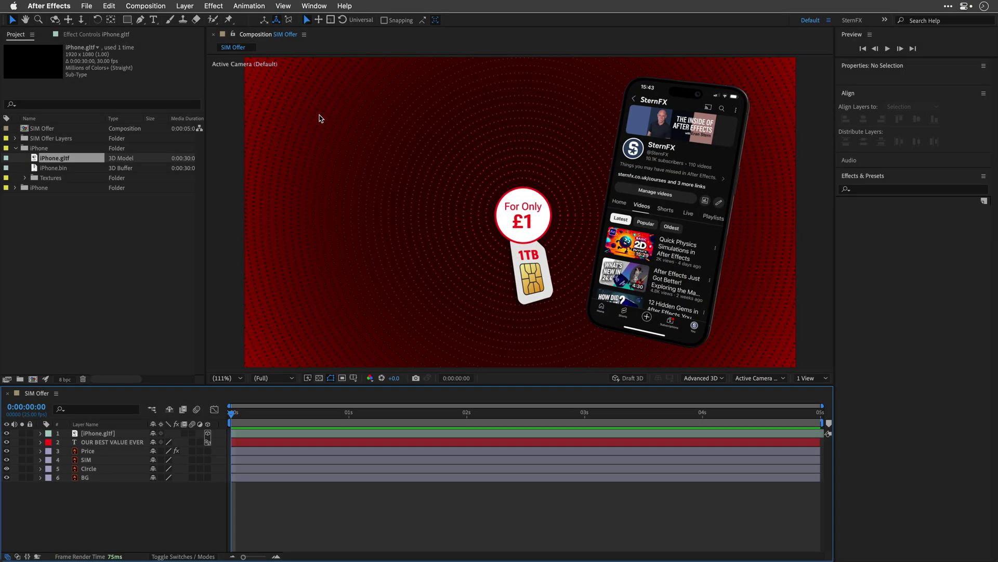
- Open the Super 3D extension panel, then preview the composition from the Timeline
click(304, 6)
mouse_move(332, 68)
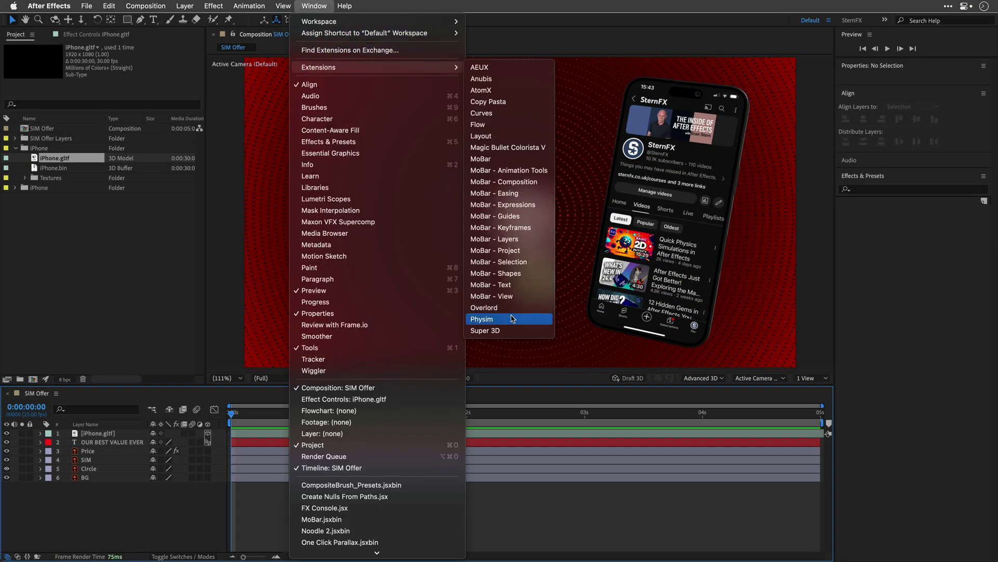
key(Return)
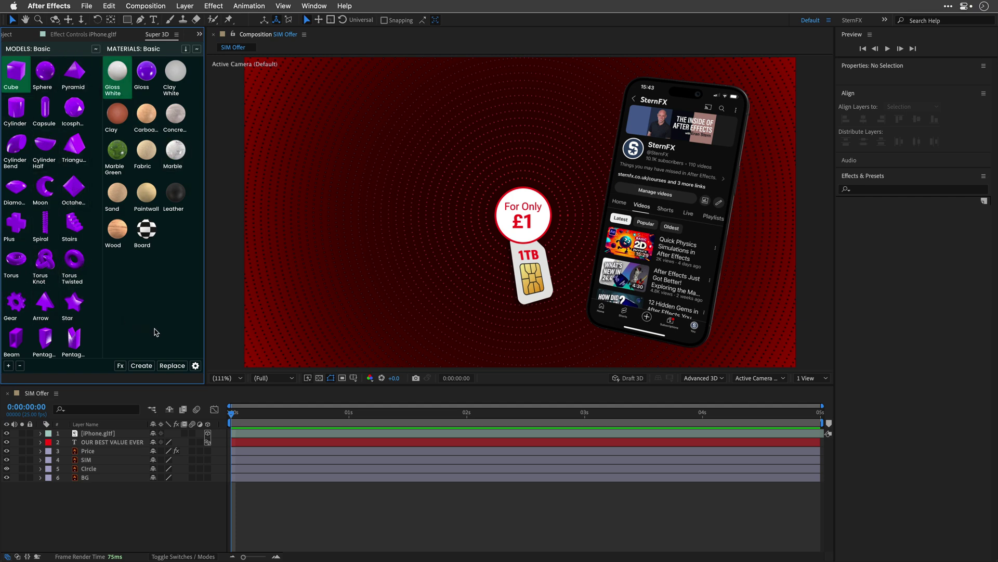
click(189, 496)
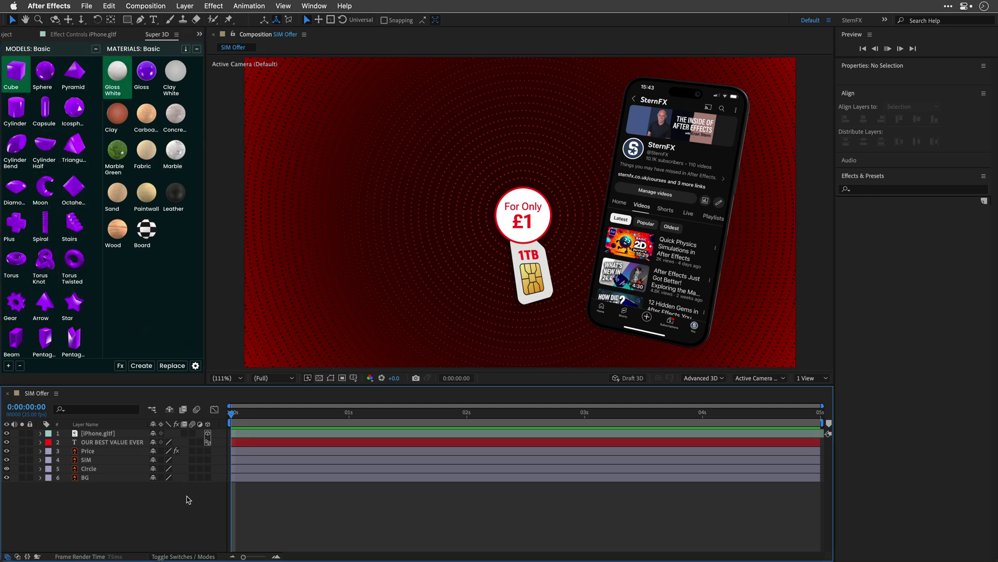
key(space)
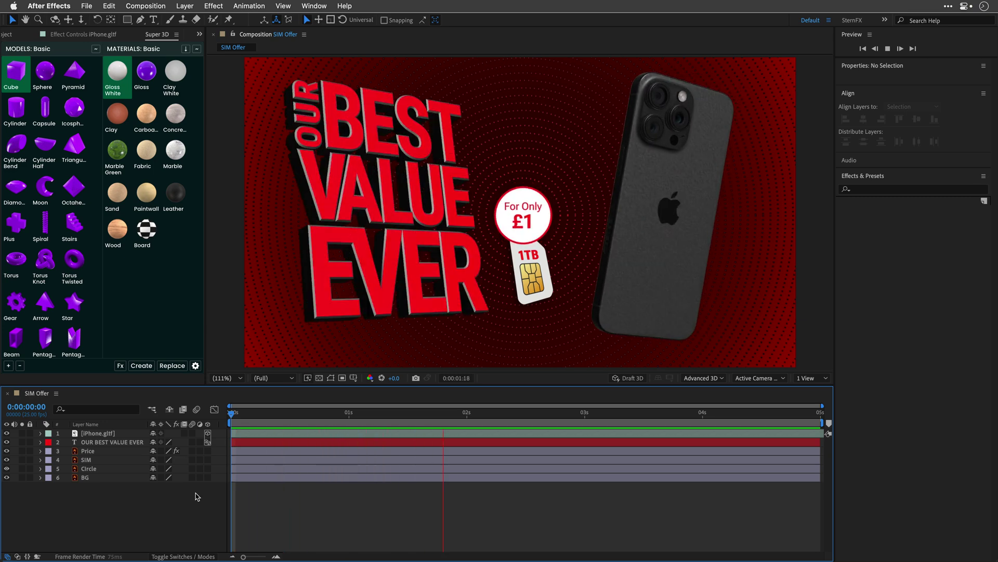